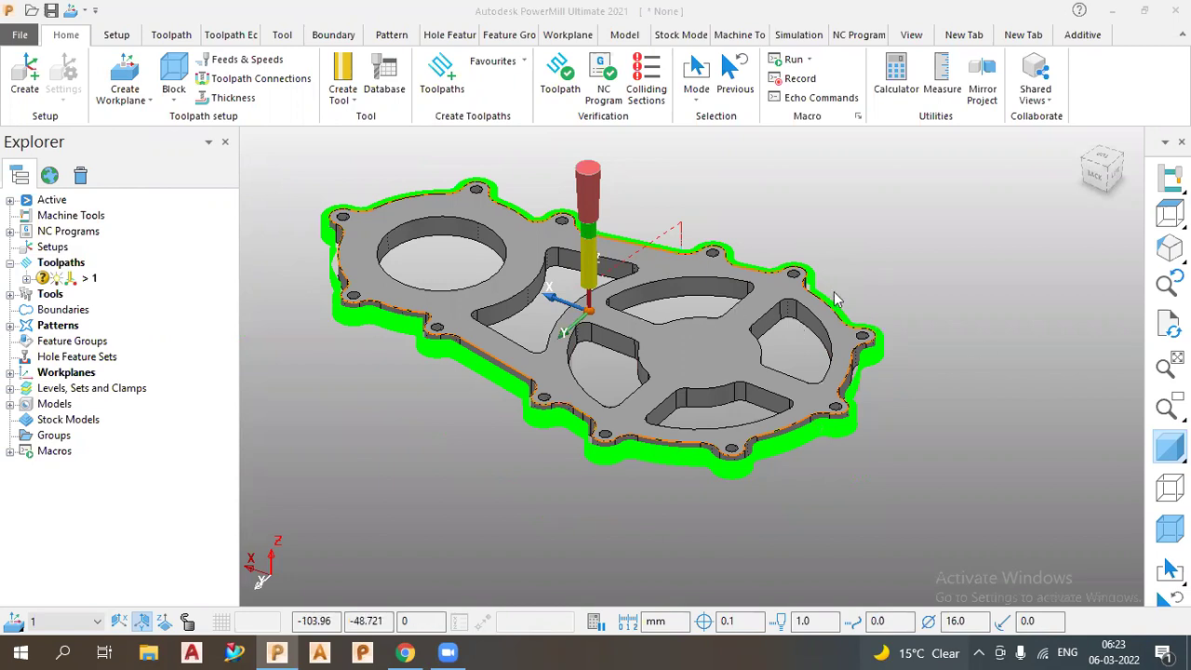
Step: Create a new toolpath with the 2D Curve Area Clearance strategy from the curve machining category
scroll(755, 350, up, 3)
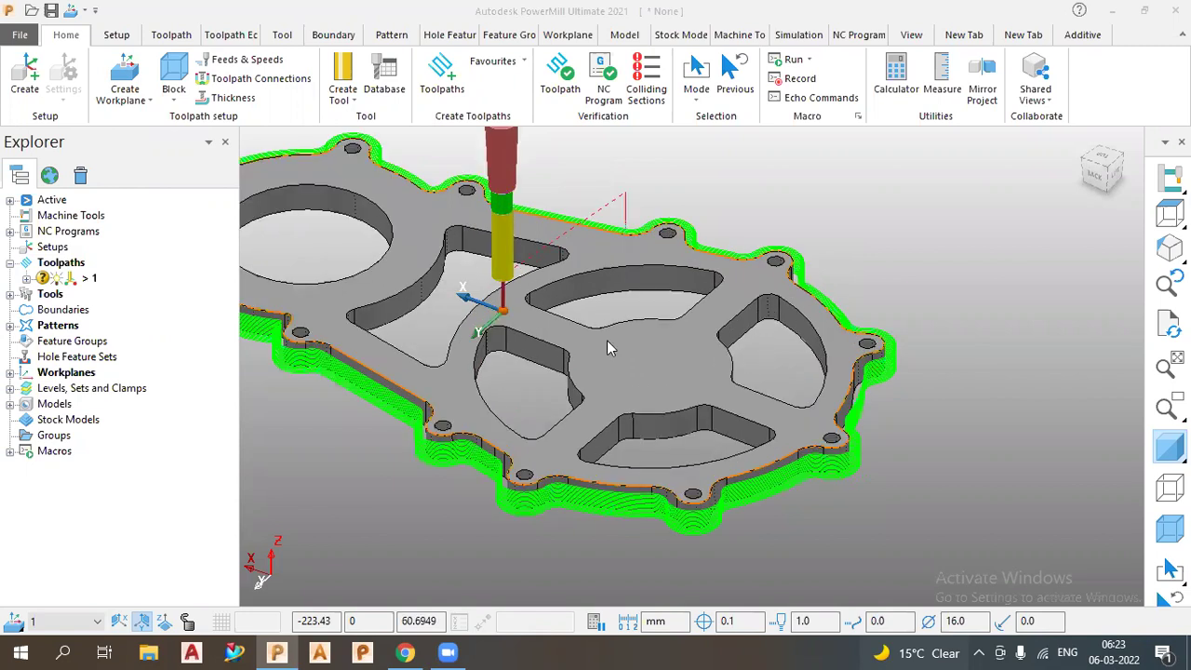
scroll(491, 357, down, 3)
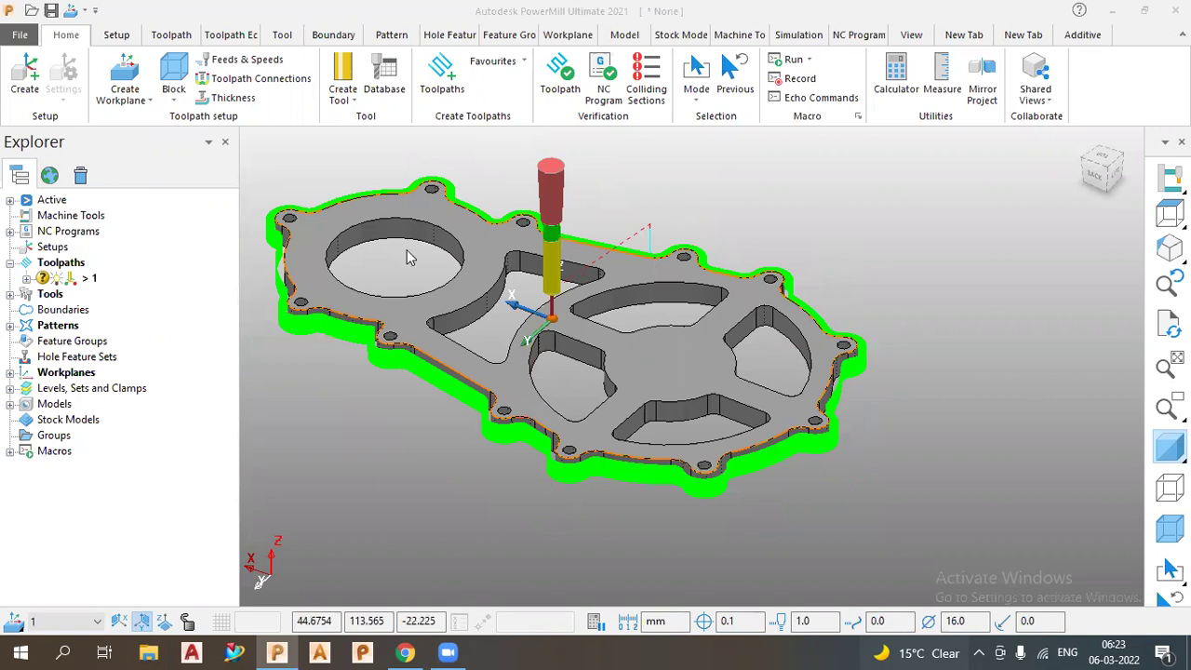
click(438, 93)
click(438, 101)
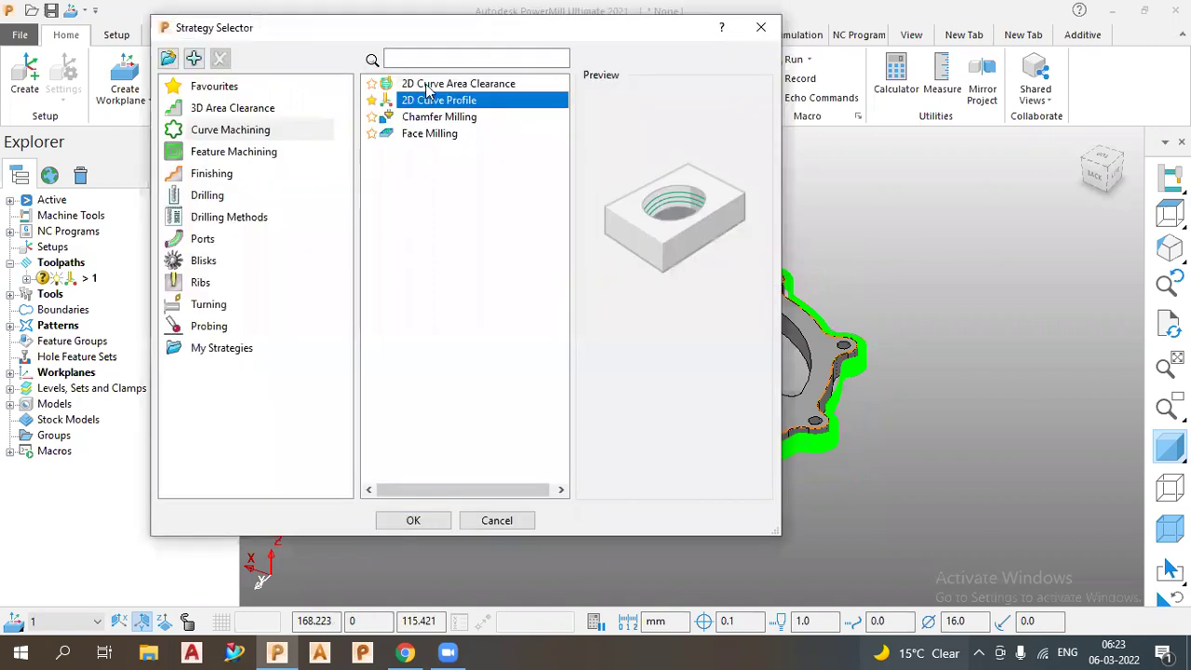
click(427, 85)
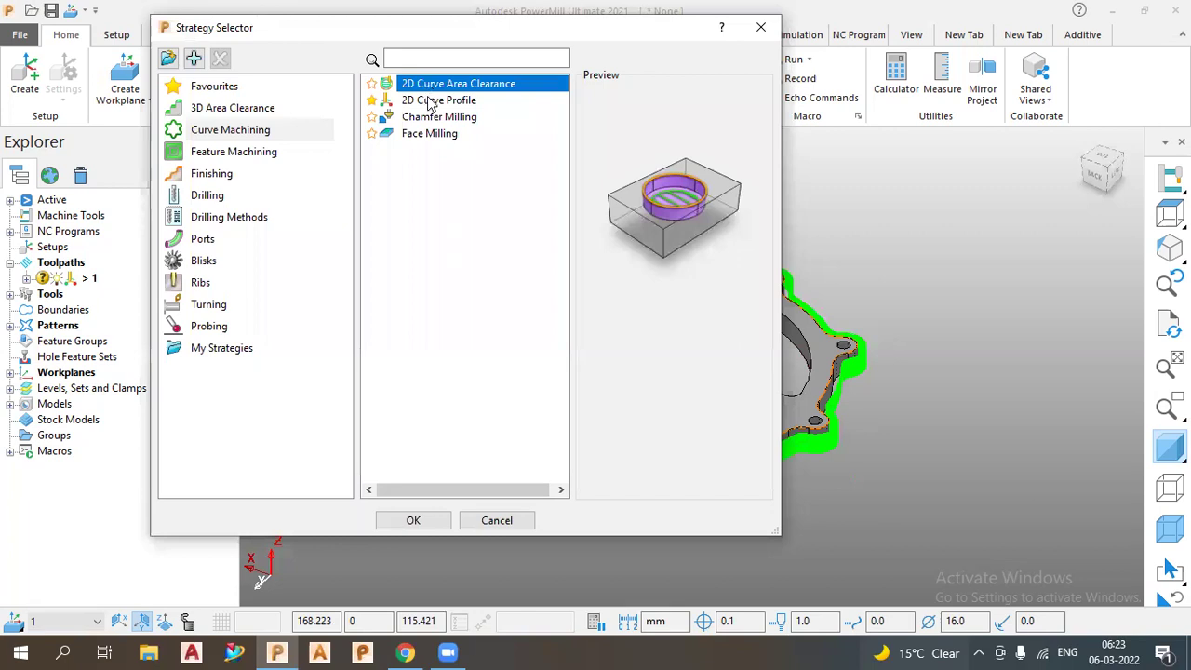
click(430, 101)
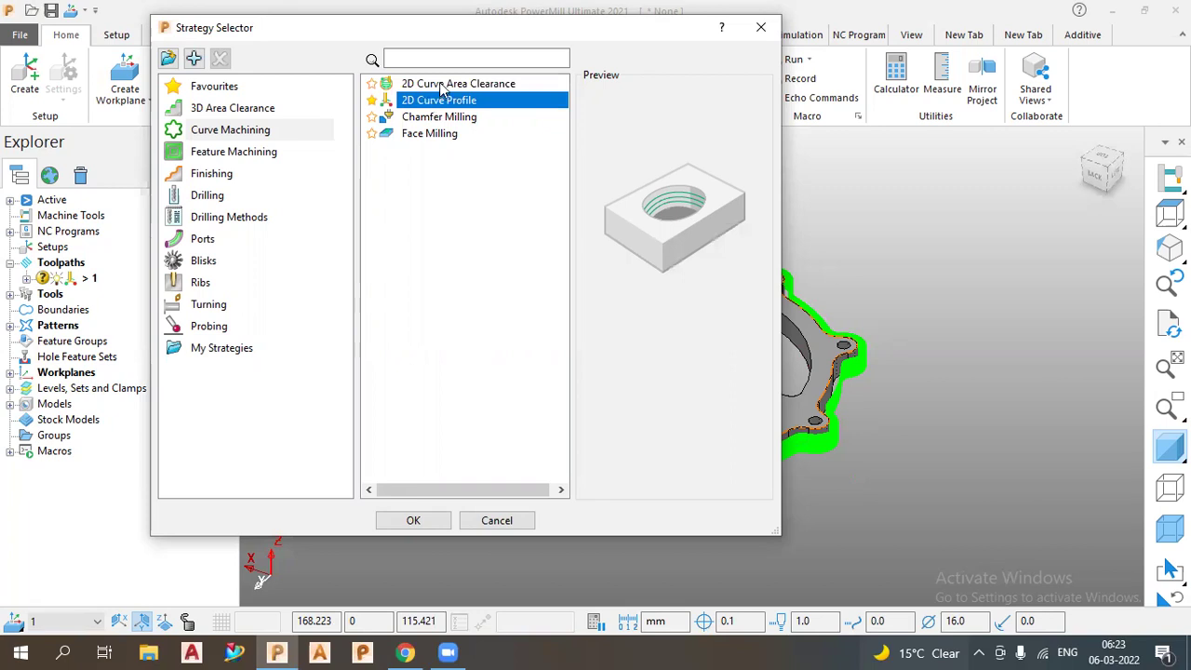
click(443, 84)
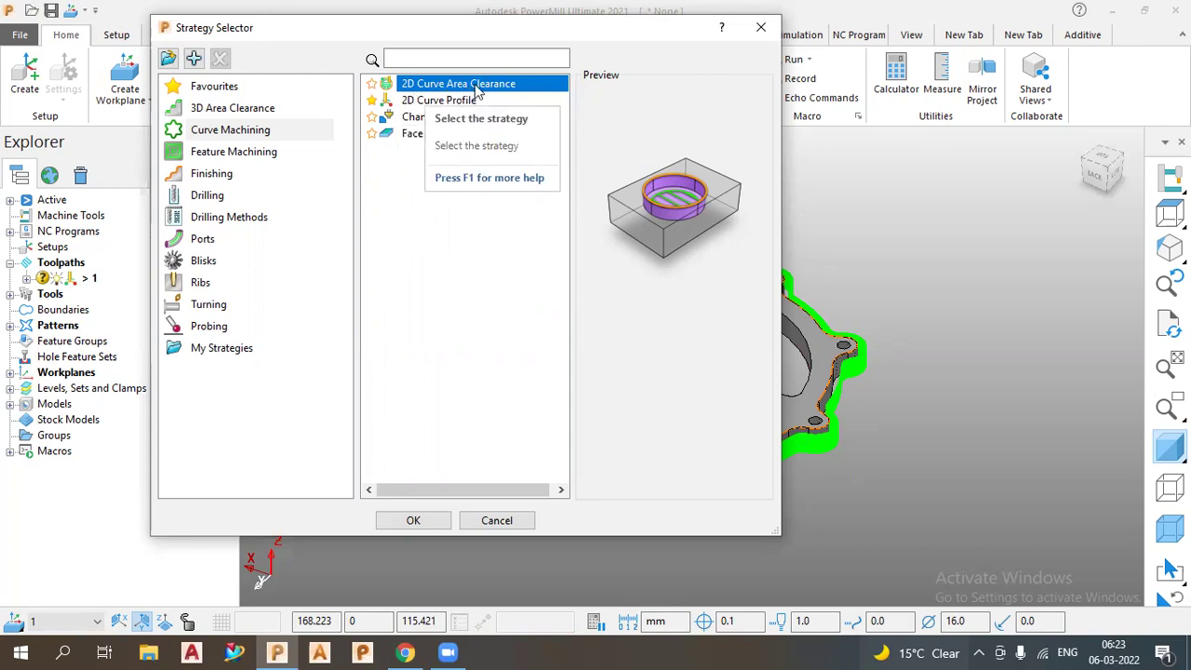
click(413, 521)
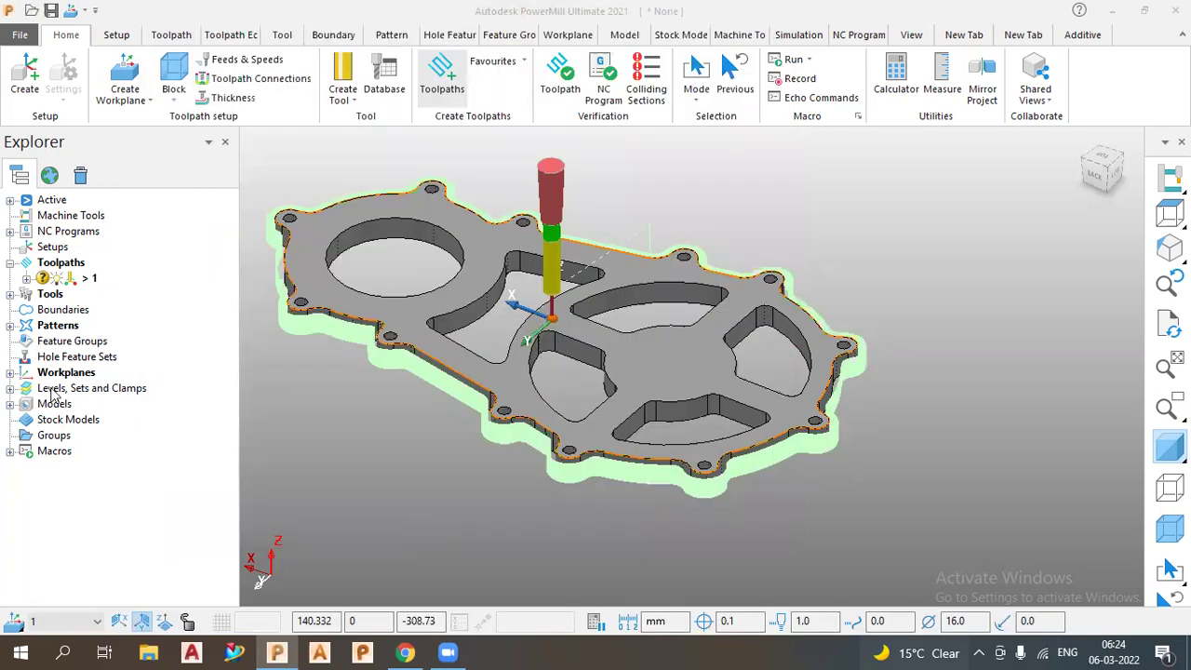
Step: Move the Curve Area Clearance dialog clear of the toolpath list and hide toolpath 1
double_click(54, 280)
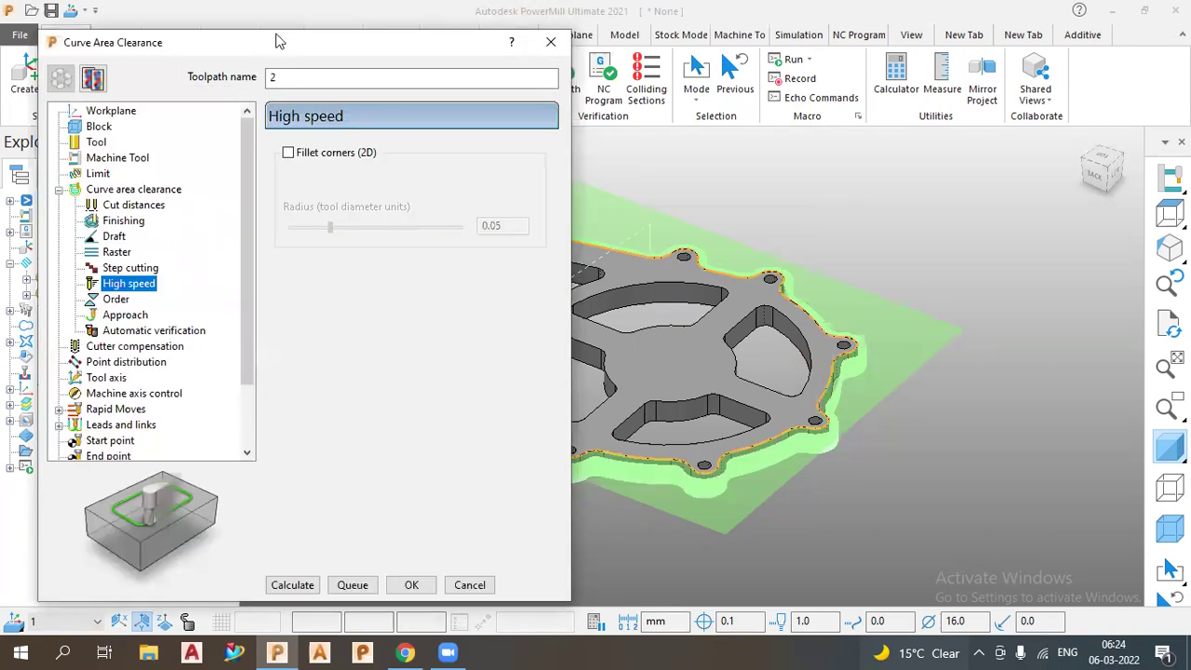
drag(279, 41, 480, 48)
click(60, 281)
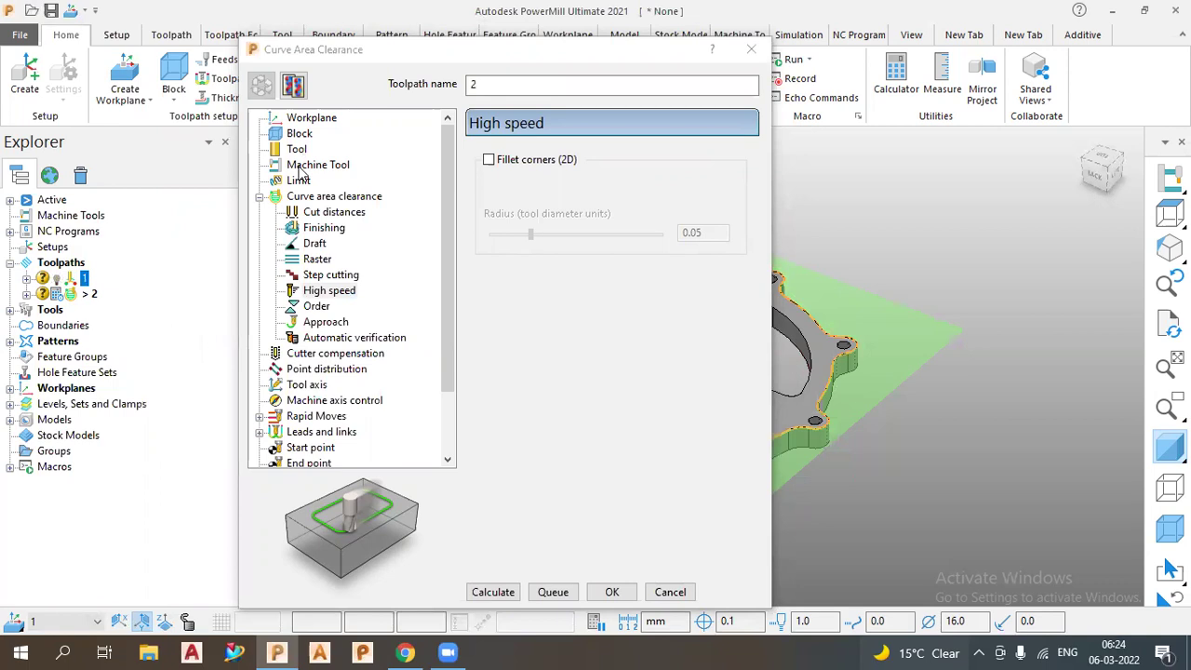
Step: Define a new empty curve for the area clearance, accept resetting the machining sections, and open it in the curve editor
click(314, 199)
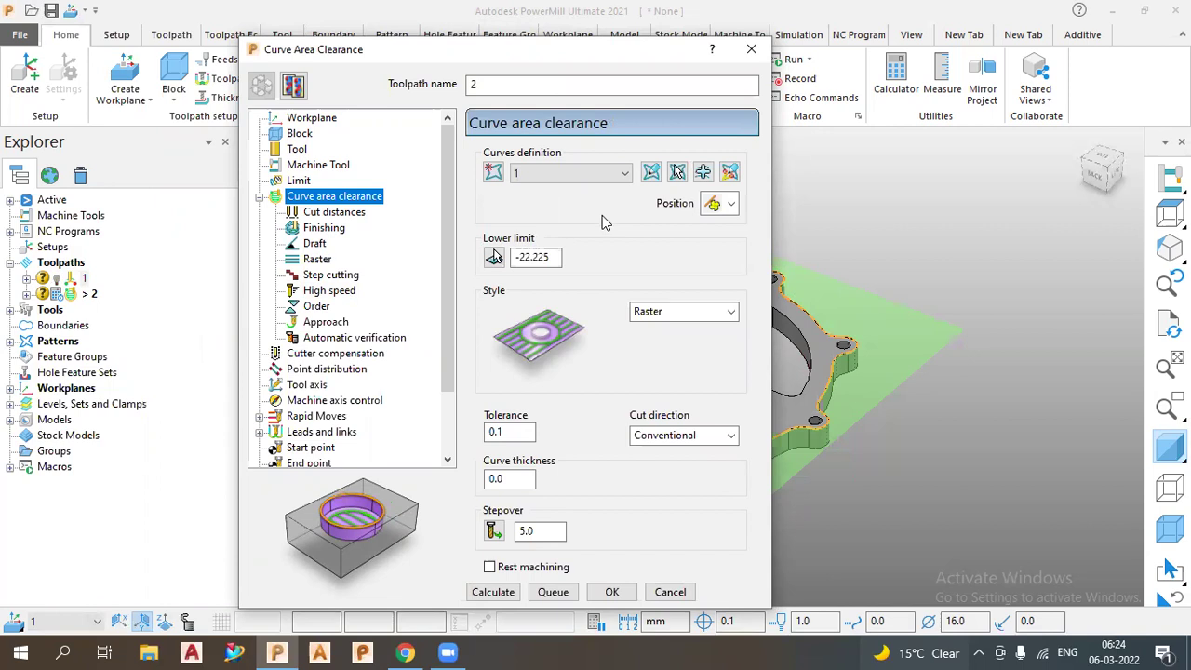
click(493, 174)
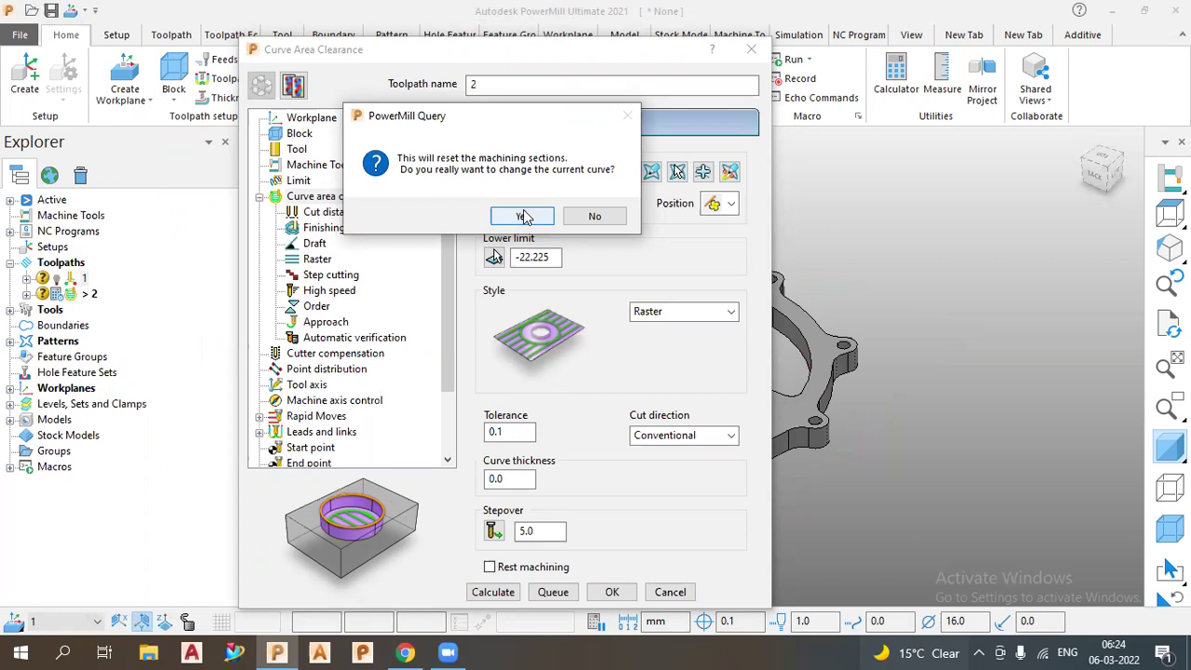
click(524, 217)
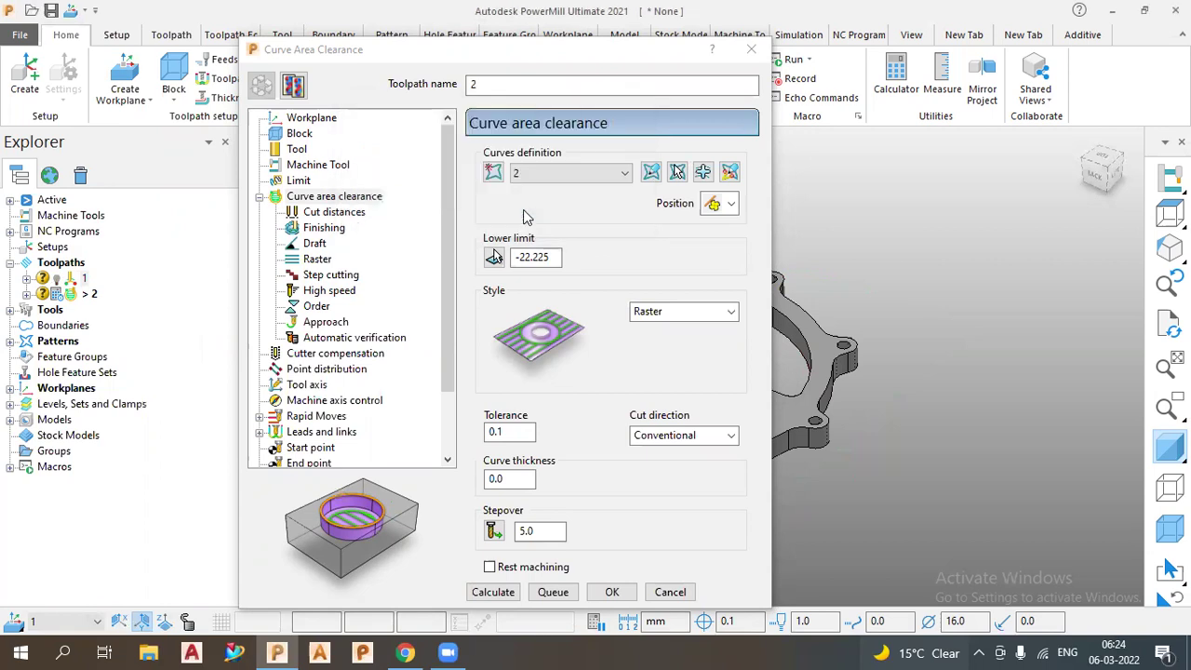
click(651, 175)
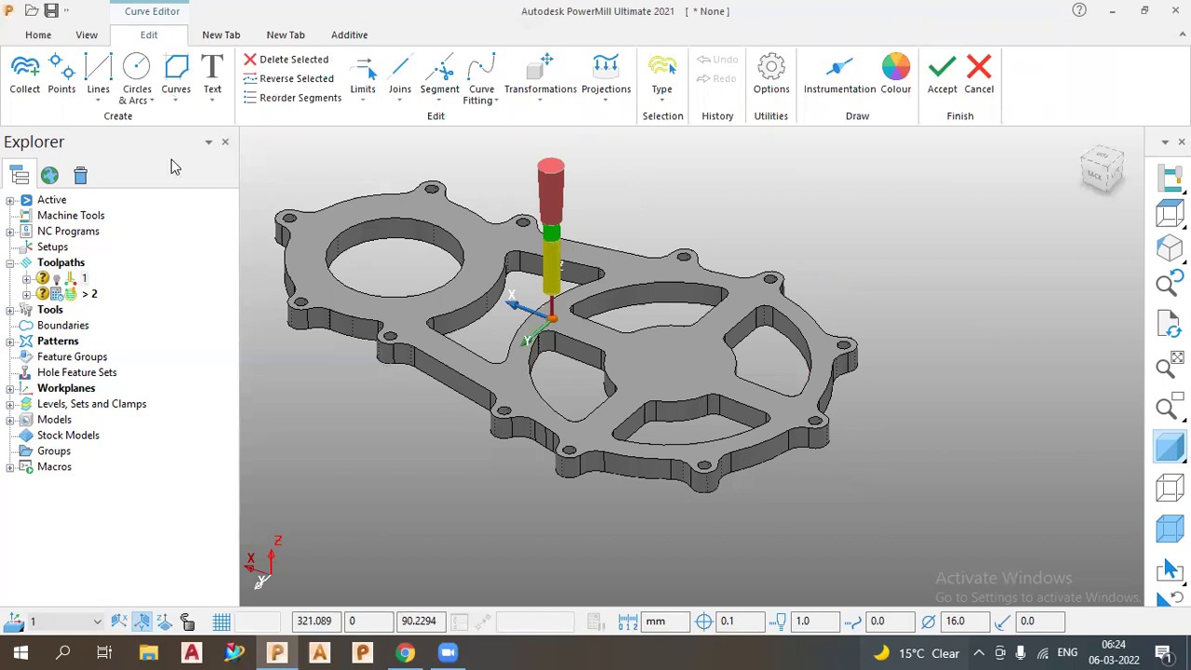
Step: Create a closed composite curve around the upper edge of the concave-sided pocket beside the large round hole and accept it
click(176, 82)
click(486, 296)
click(487, 297)
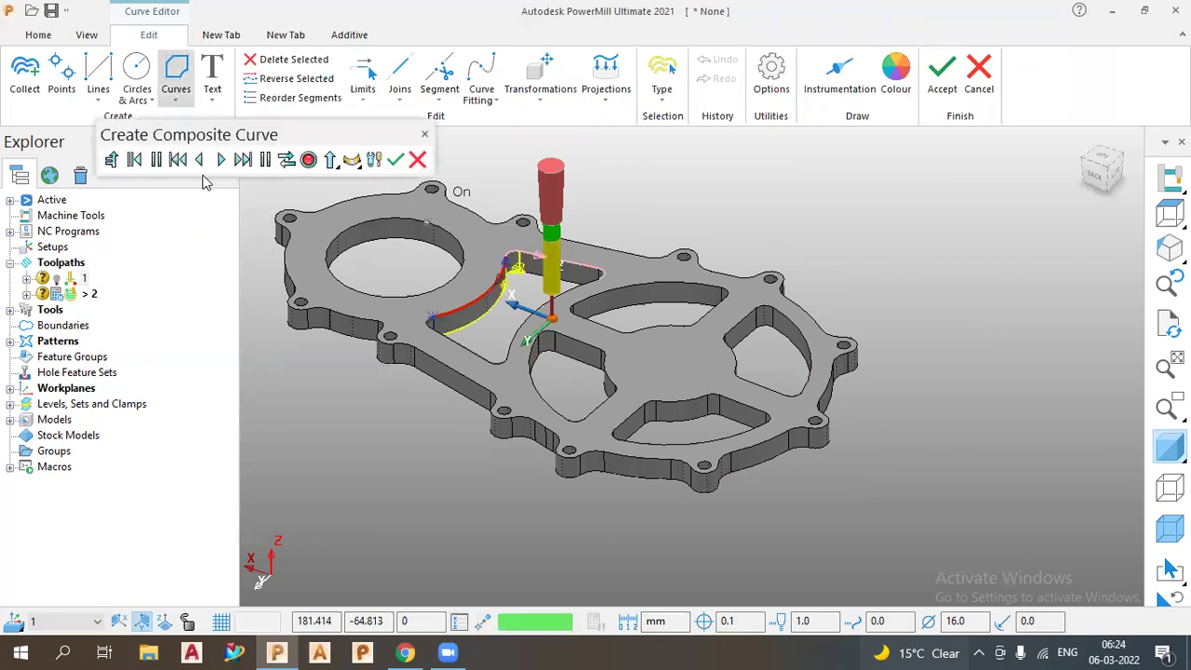
click(242, 160)
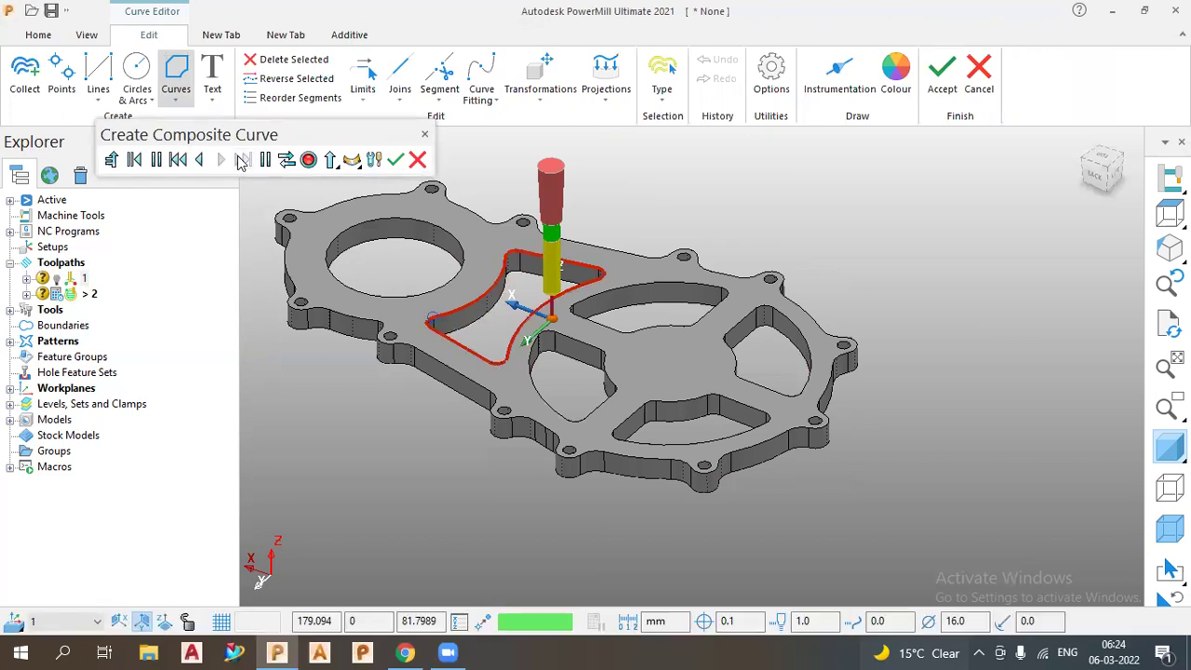
click(311, 162)
click(399, 162)
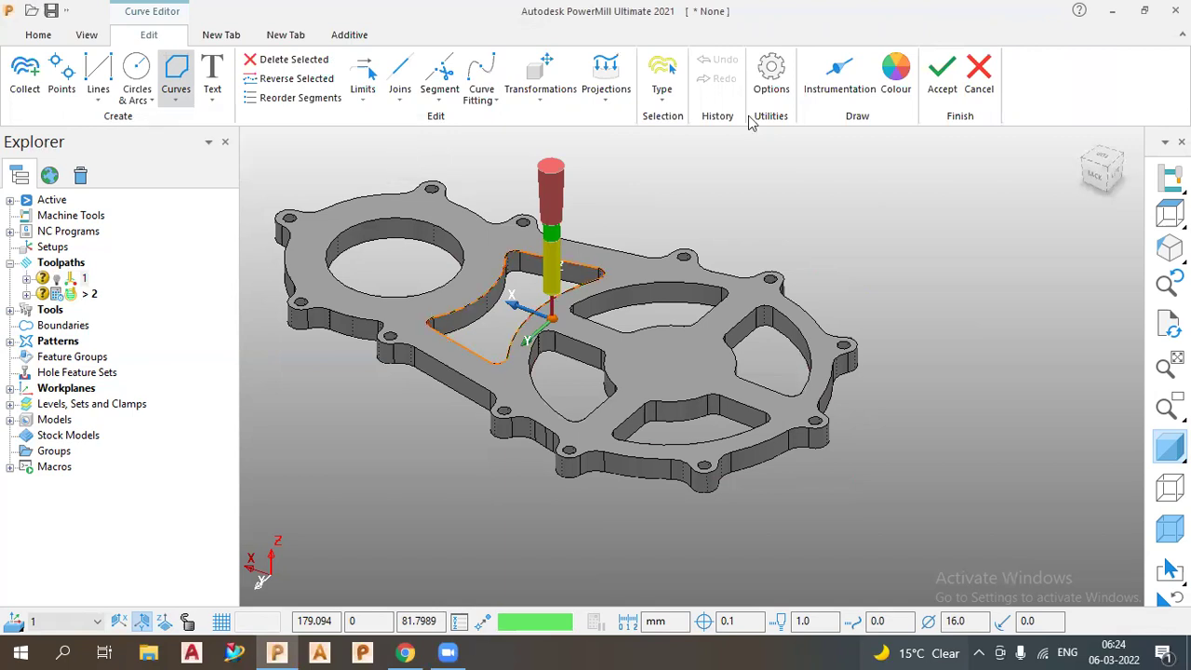
click(941, 82)
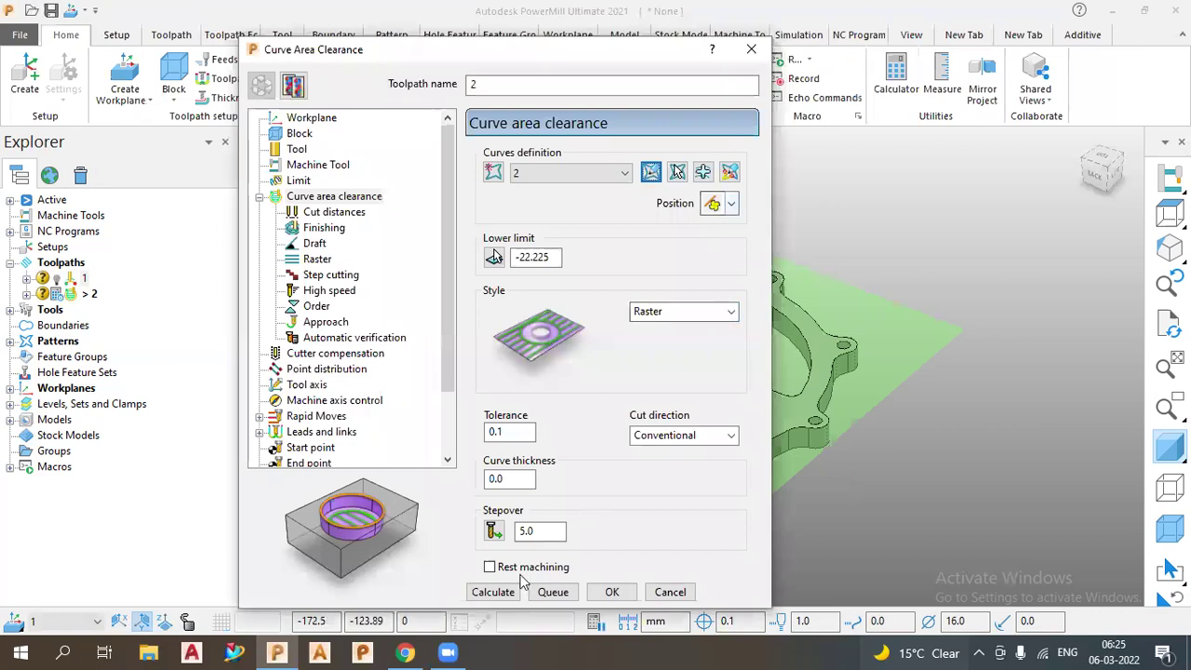
Step: Review the stepover, lower limit and vertical stepdown settings of the area clearance toolpath
double_click(537, 532)
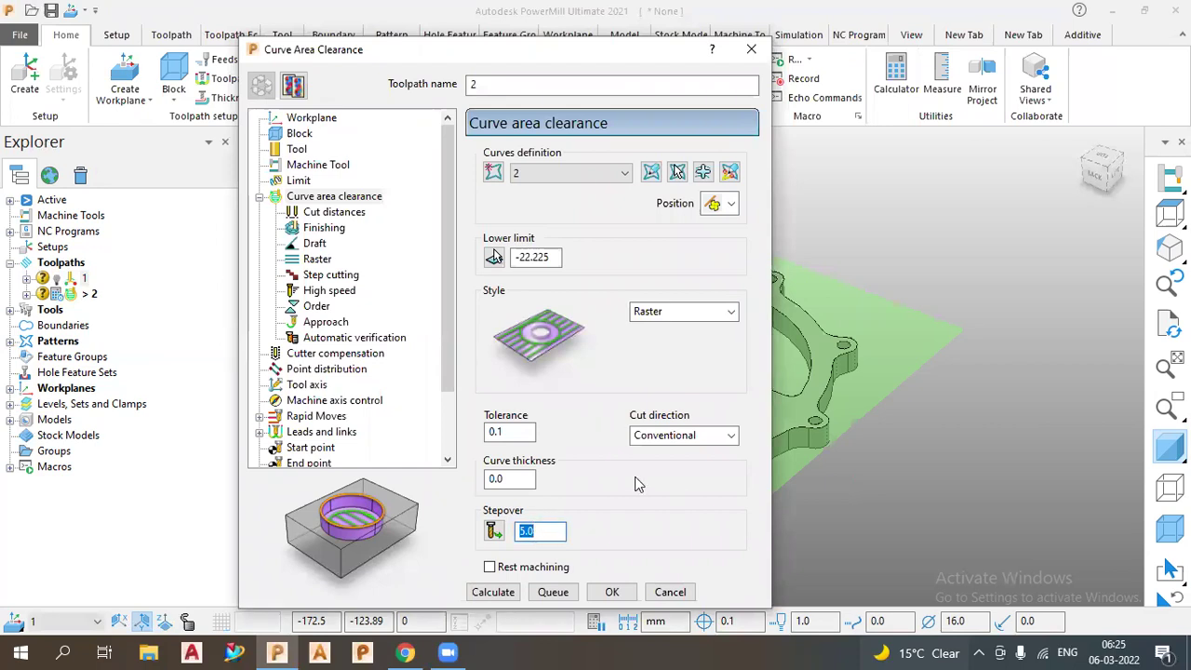
double_click(544, 256)
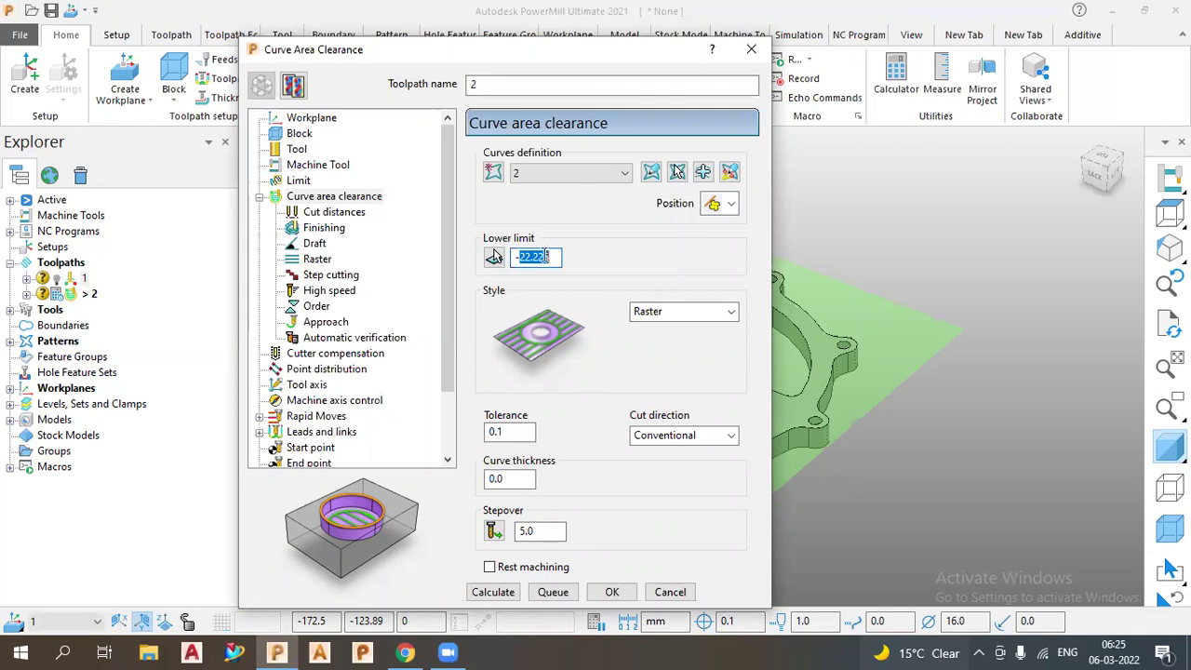
click(363, 214)
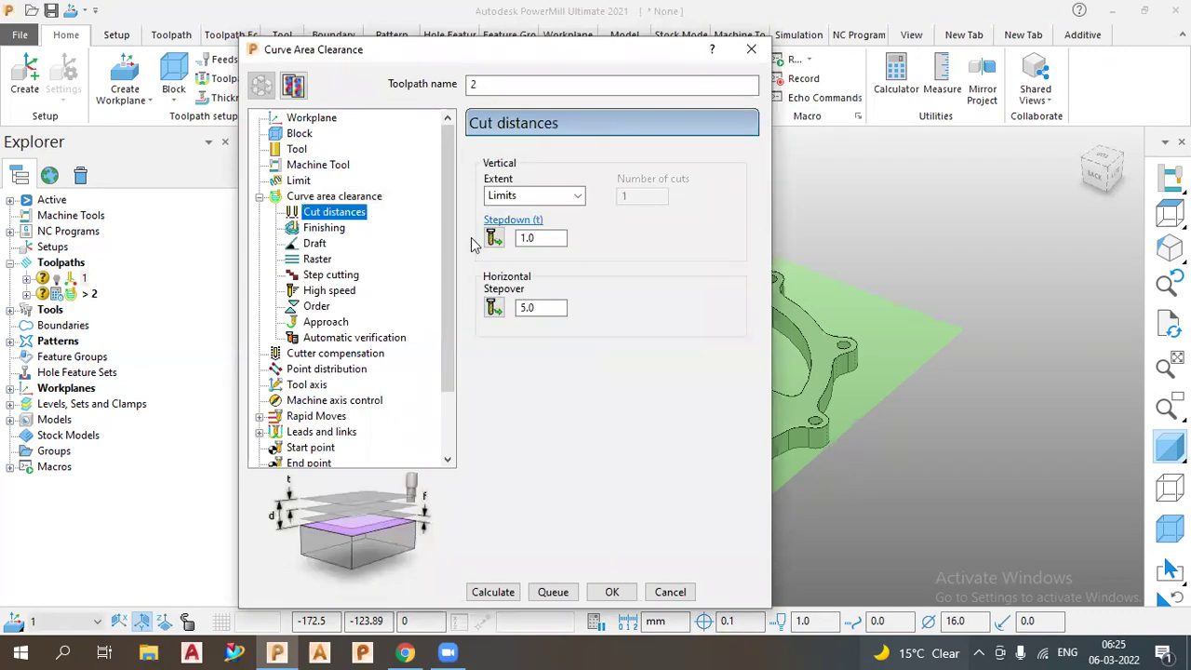
double_click(563, 239)
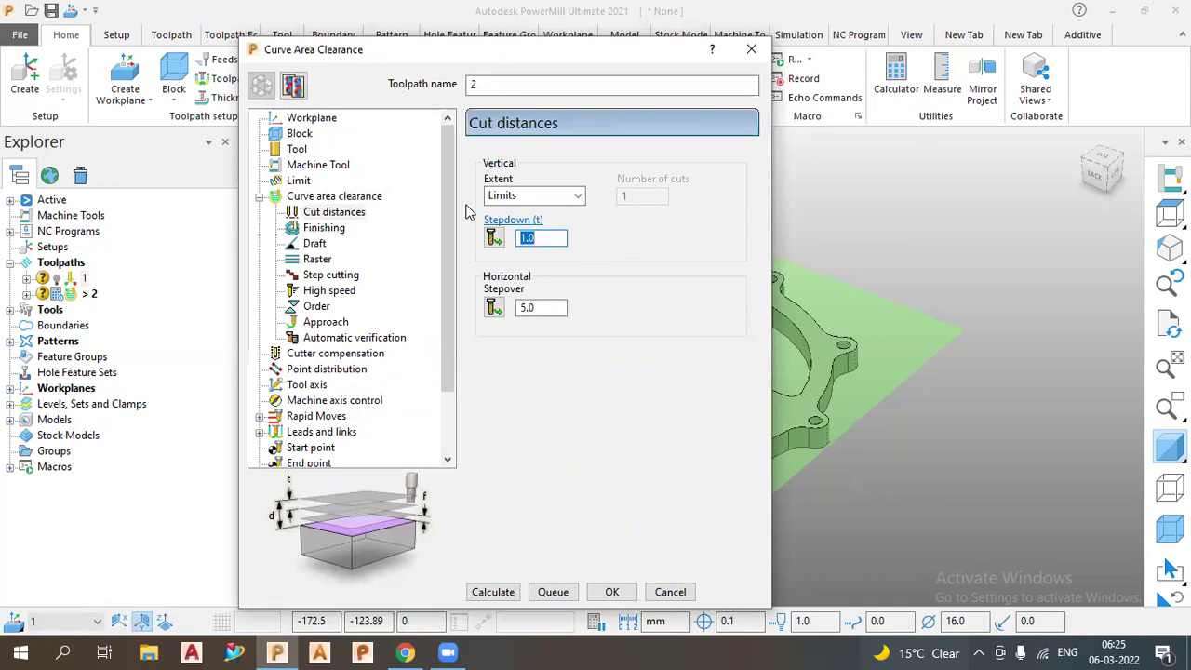
click(334, 196)
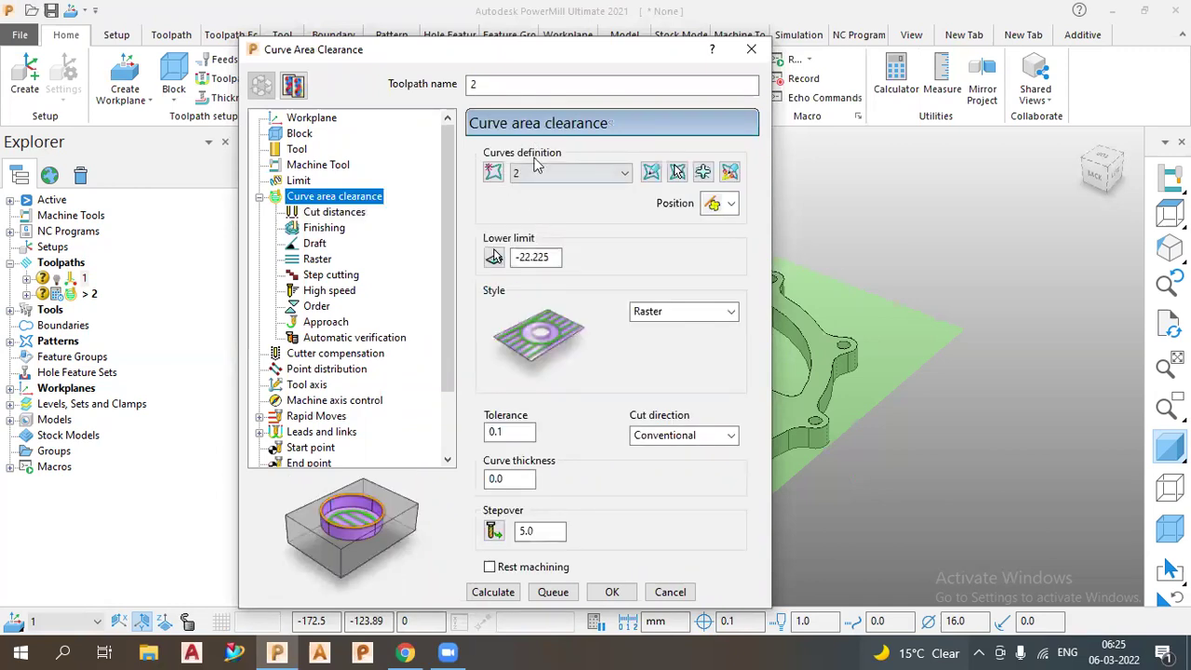
Step: Reverse the machining side of the pocket curve so it clears the inside, and accept the machining sections
click(728, 173)
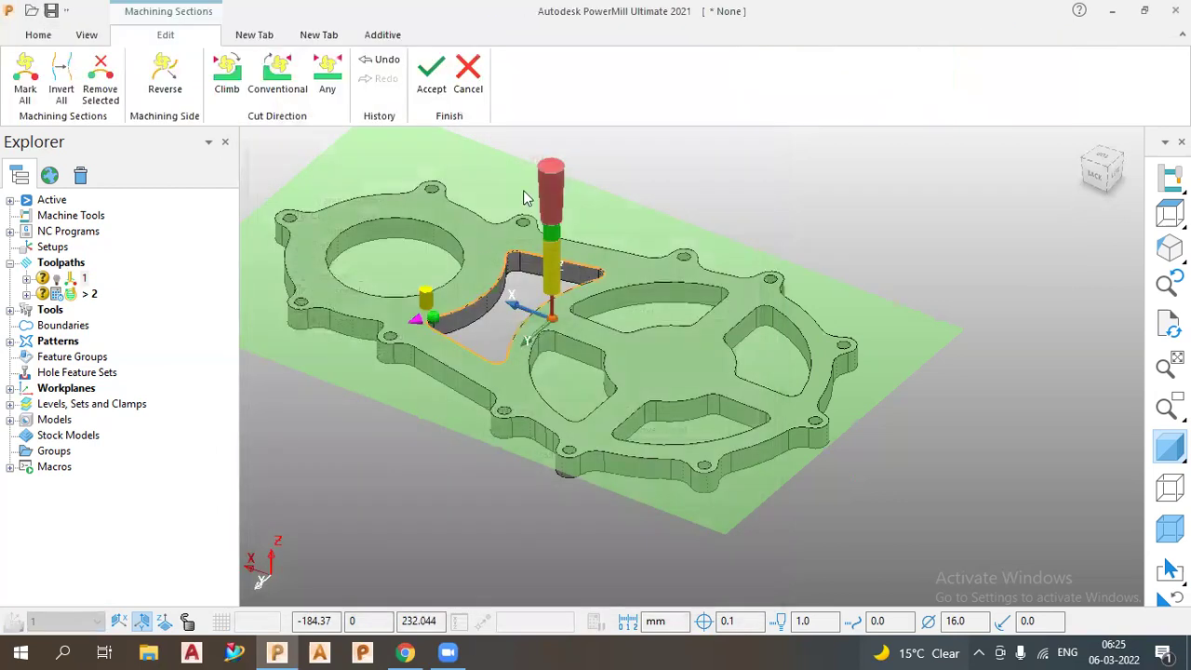
click(163, 84)
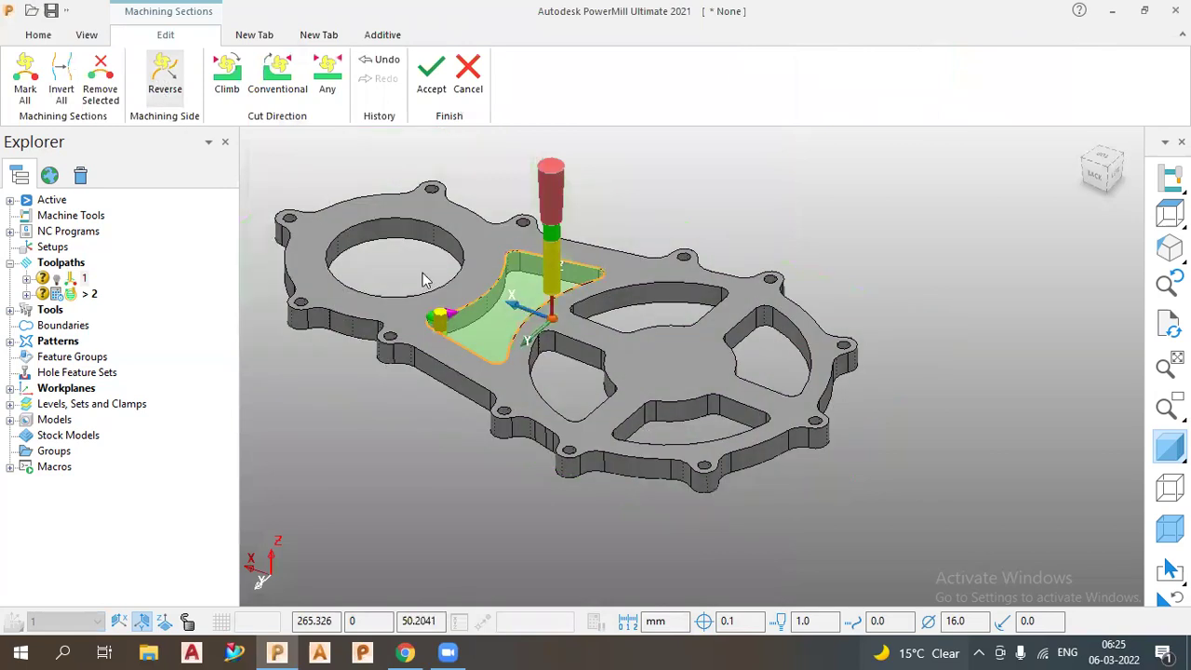
scroll(563, 195, up, 2)
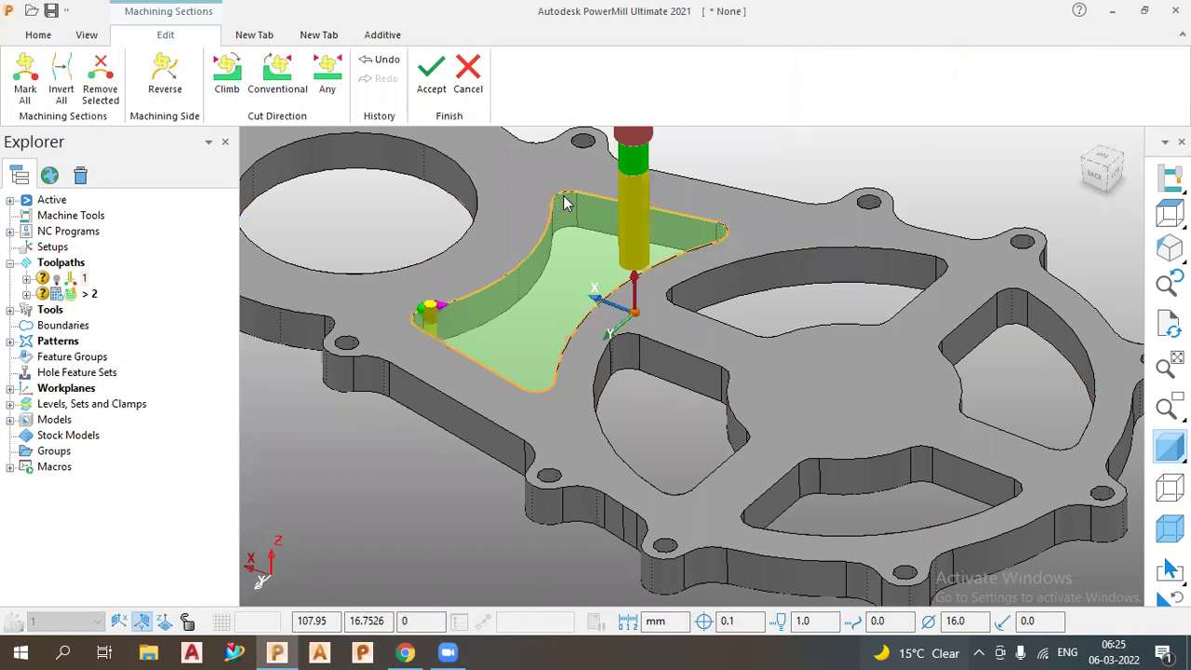
scroll(563, 195, up, 2)
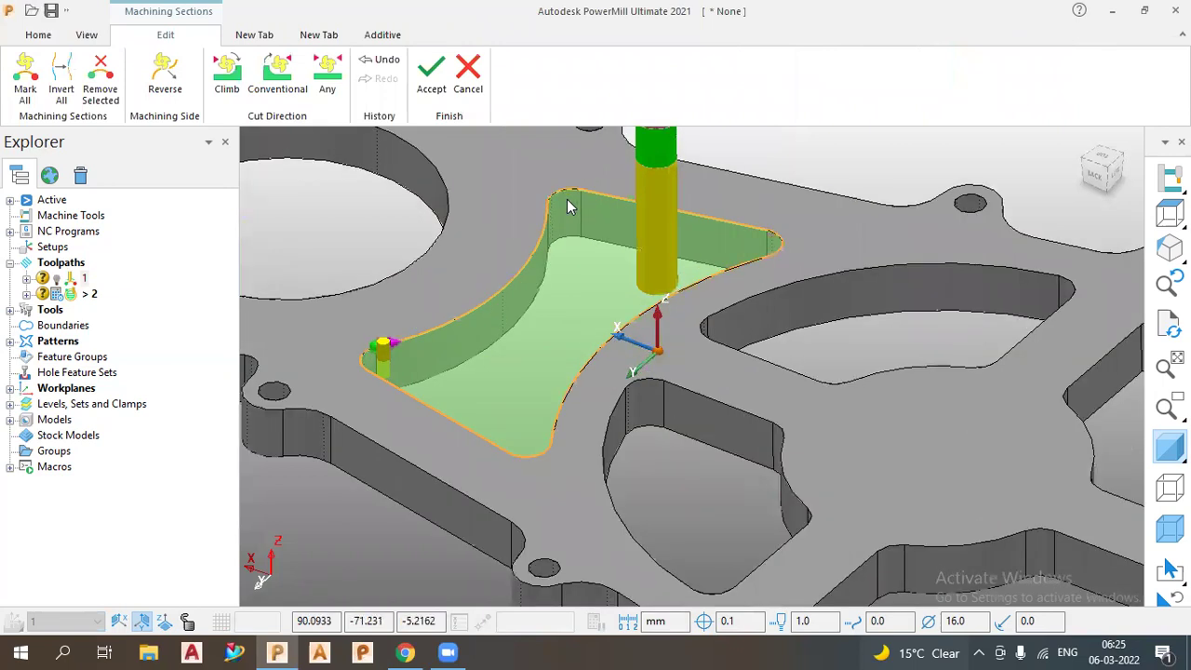
click(428, 84)
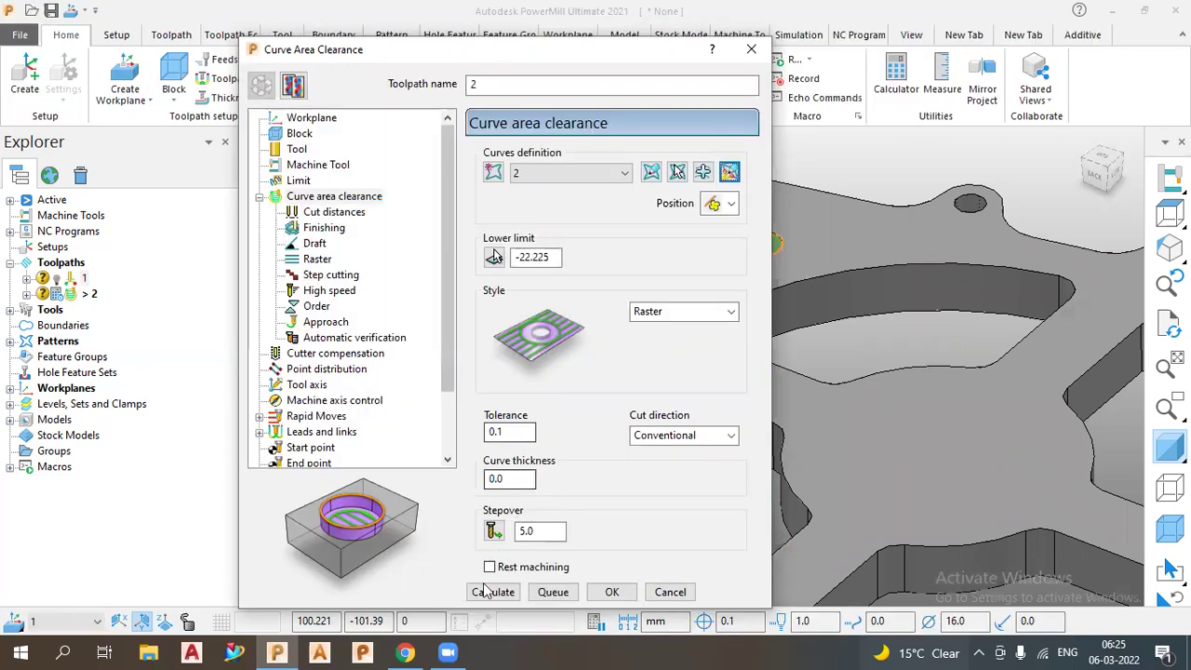
Step: Calculate the raster area clearance toolpath, acknowledge the plunge-move warning and close the strategy settings
click(483, 593)
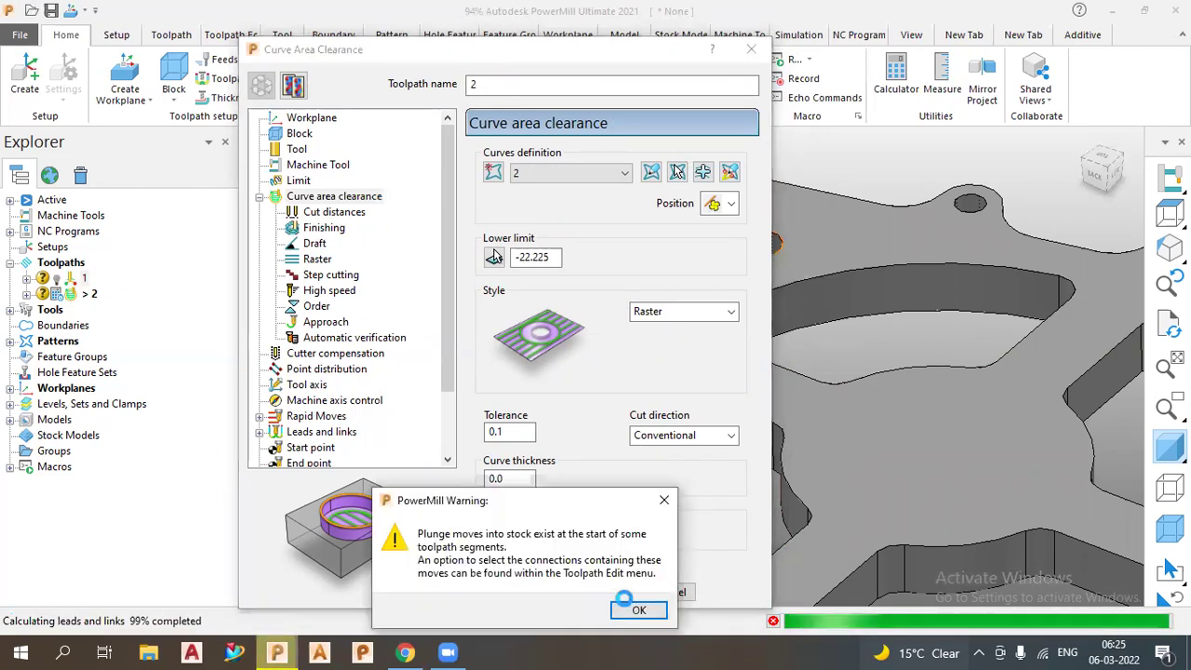
click(631, 605)
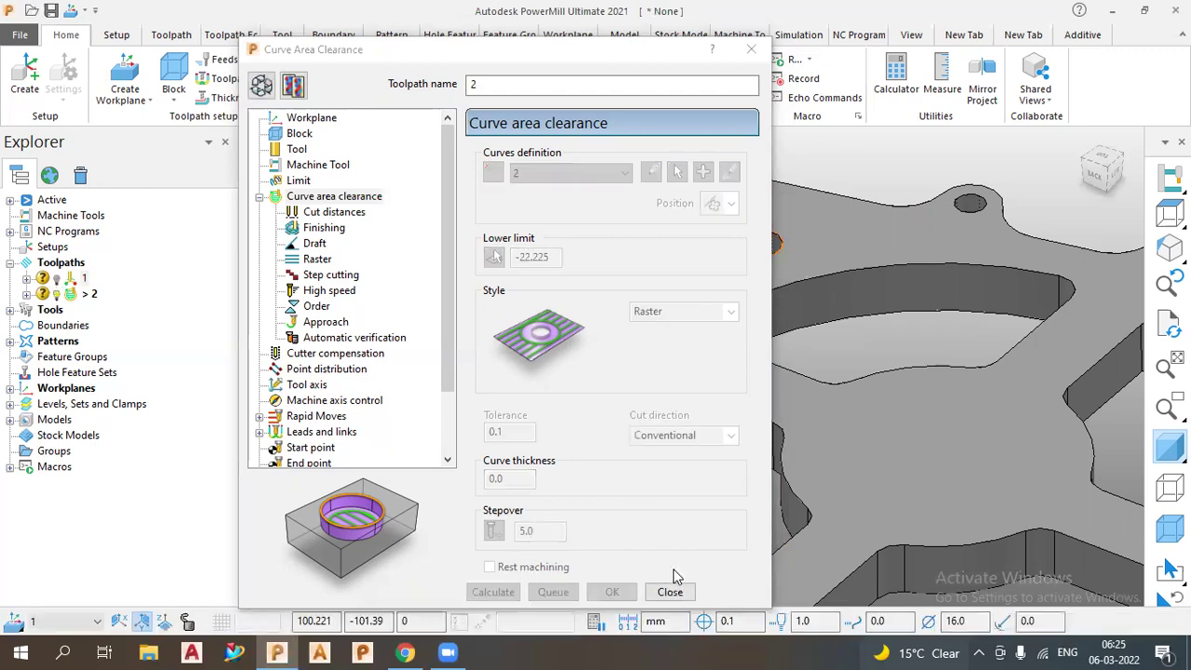
click(670, 591)
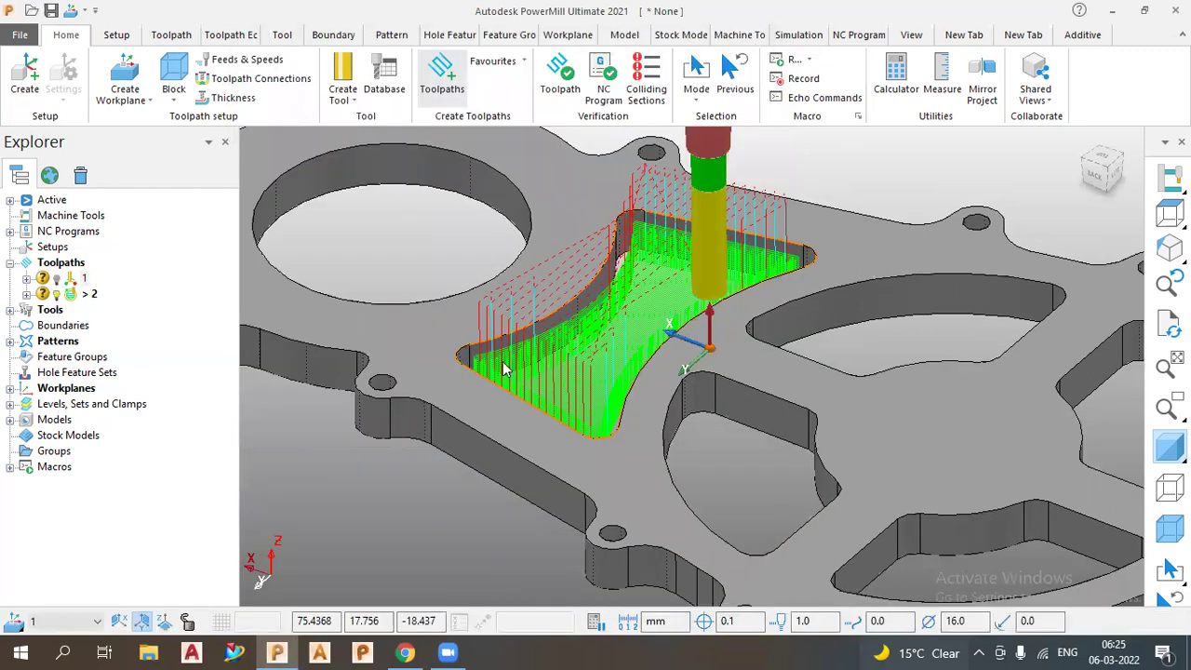
Step: Examine the raster passes and link moves in the pocket from the top view and an isometric view
scroll(791, 233, up, 3)
middle_drag(787, 268, 798, 372)
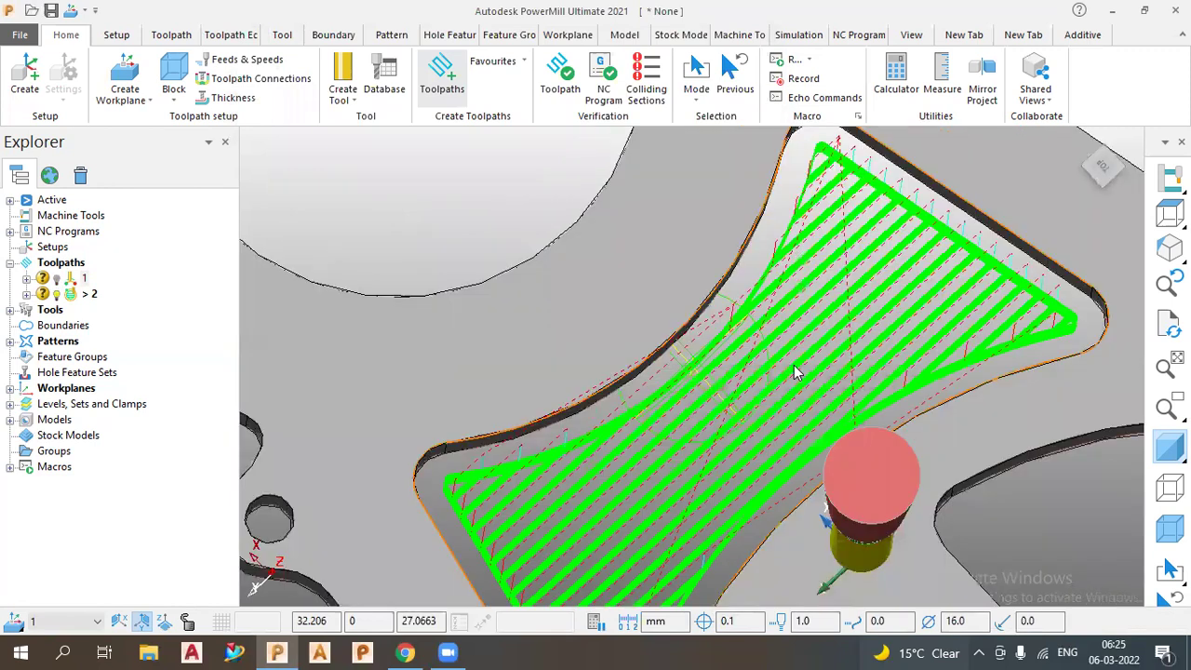
click(1103, 166)
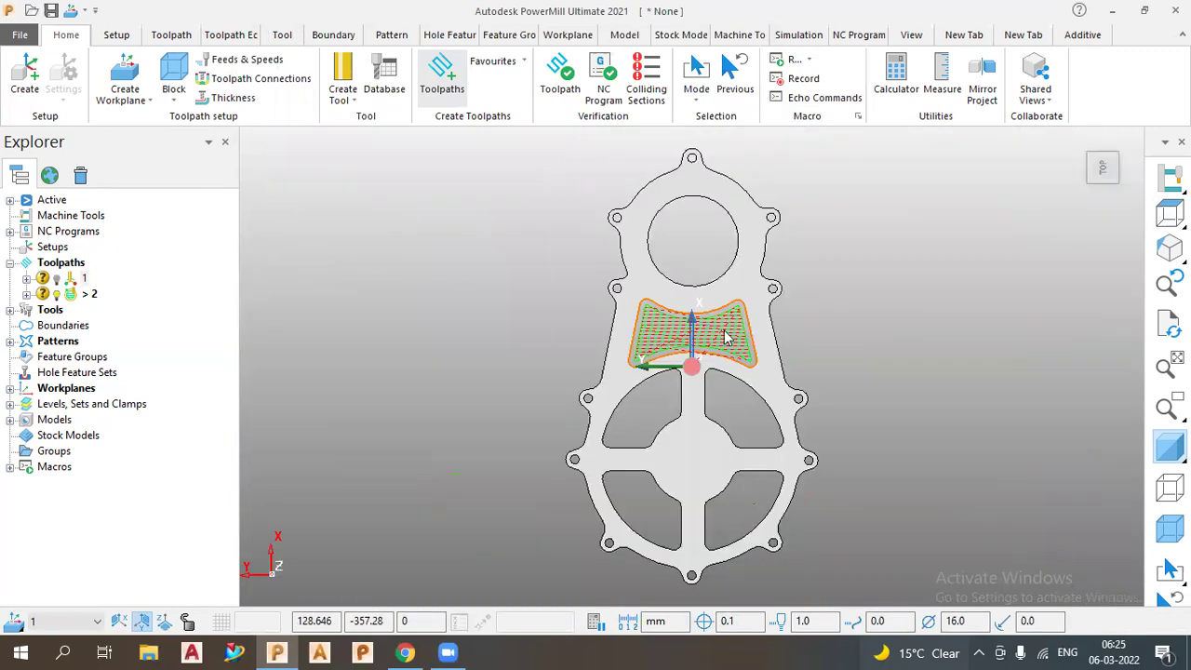
scroll(666, 340, up, 2)
scroll(673, 340, up, 3)
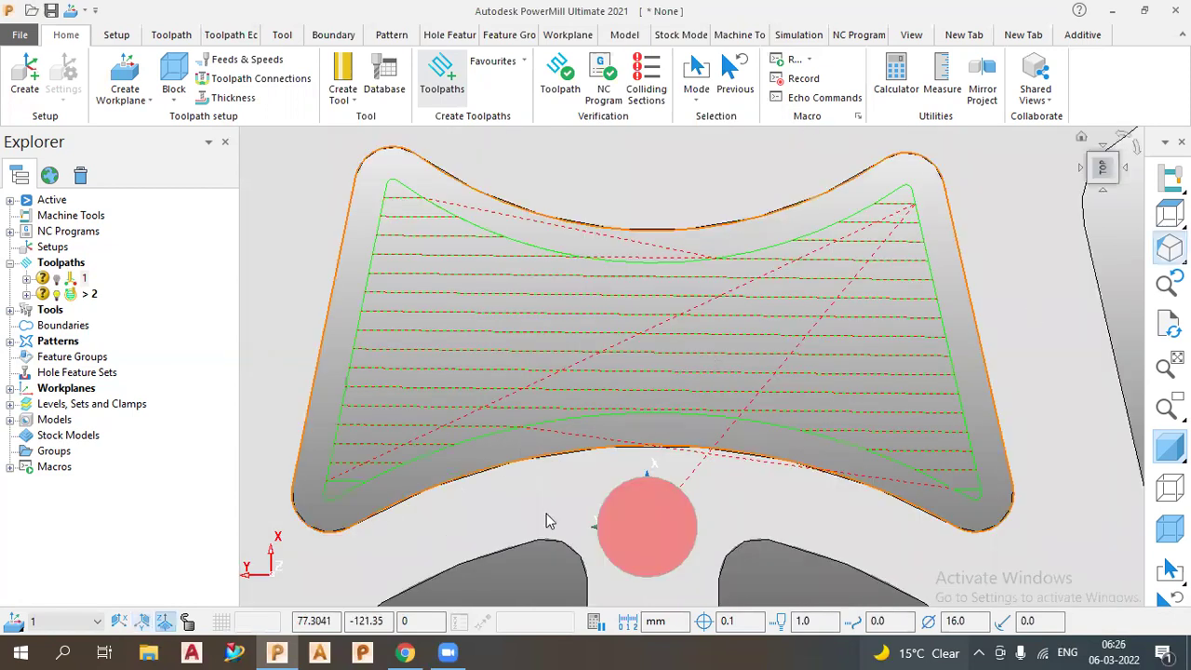
key(ctrl+1)
scroll(674, 433, up, 5)
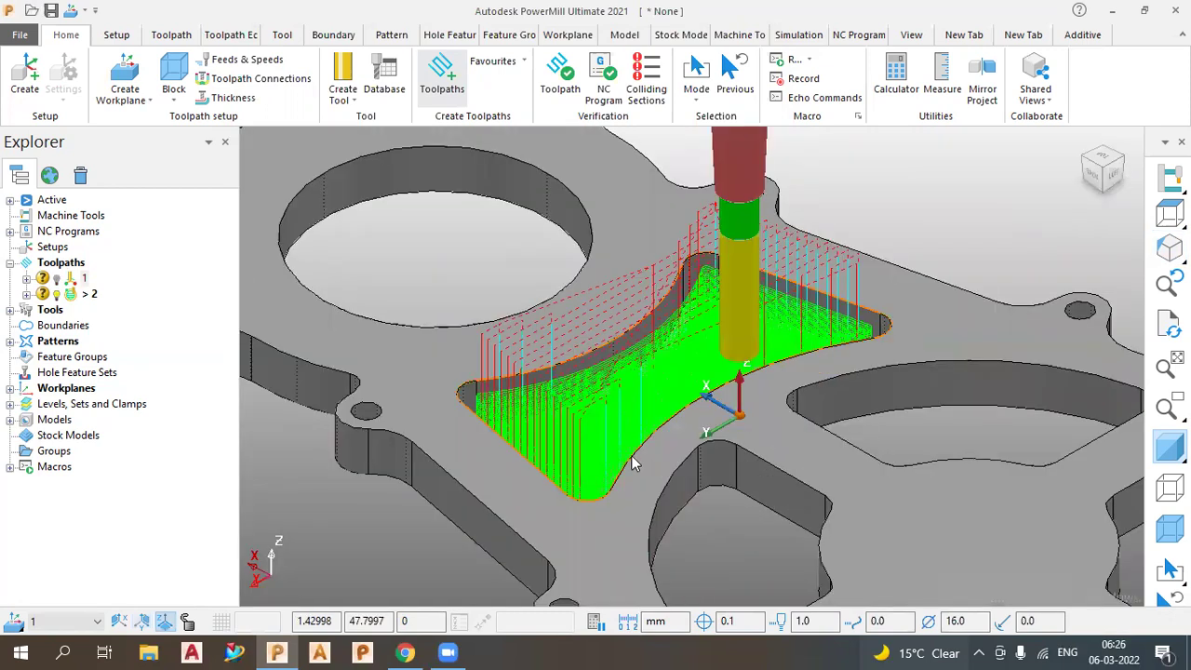
scroll(631, 455, up, 2)
Step: Reopen the settings of area clearance toolpath 2 for editing and set its style to Offset
click(80, 299)
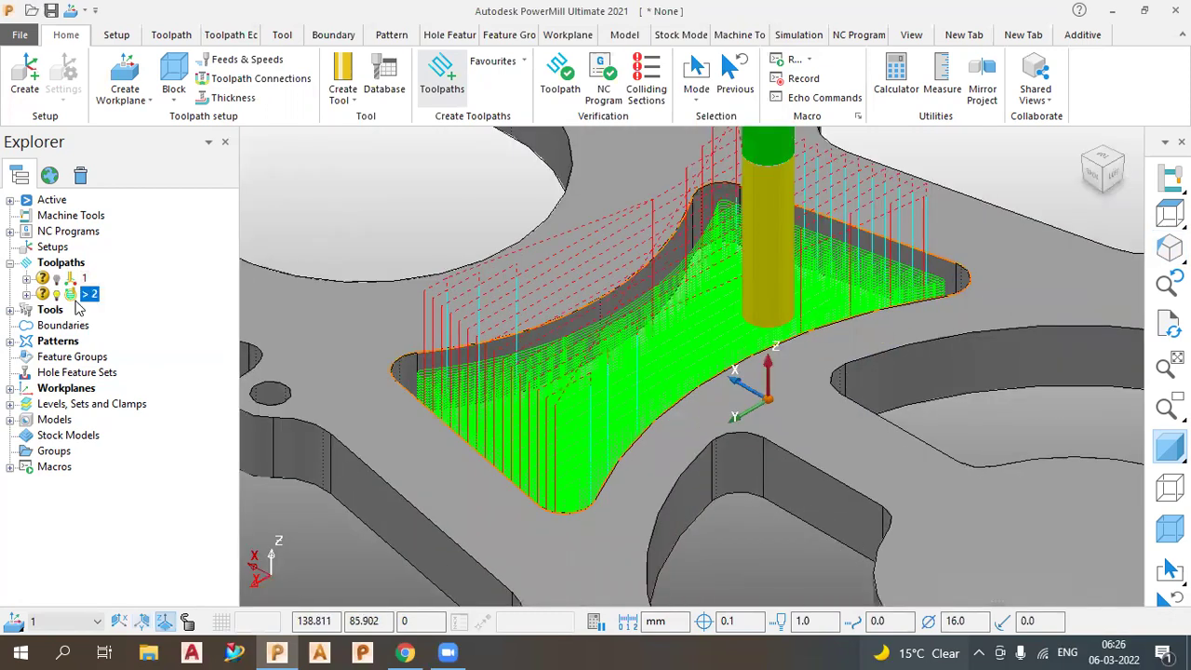
right_click(78, 310)
click(160, 110)
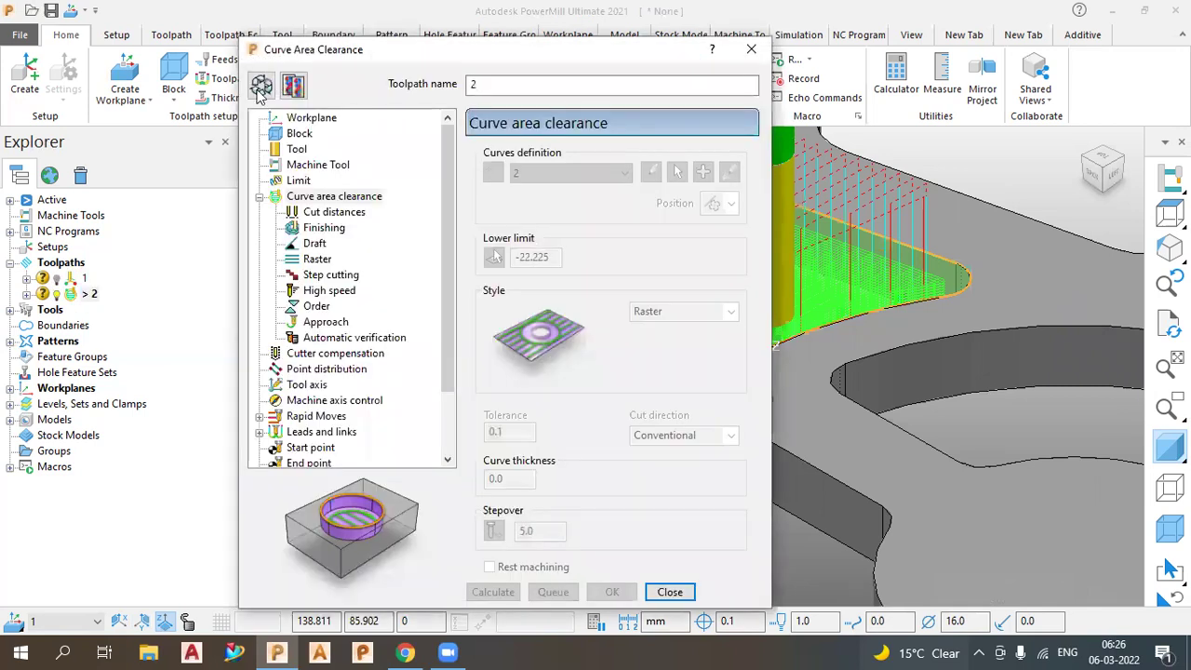
click(261, 88)
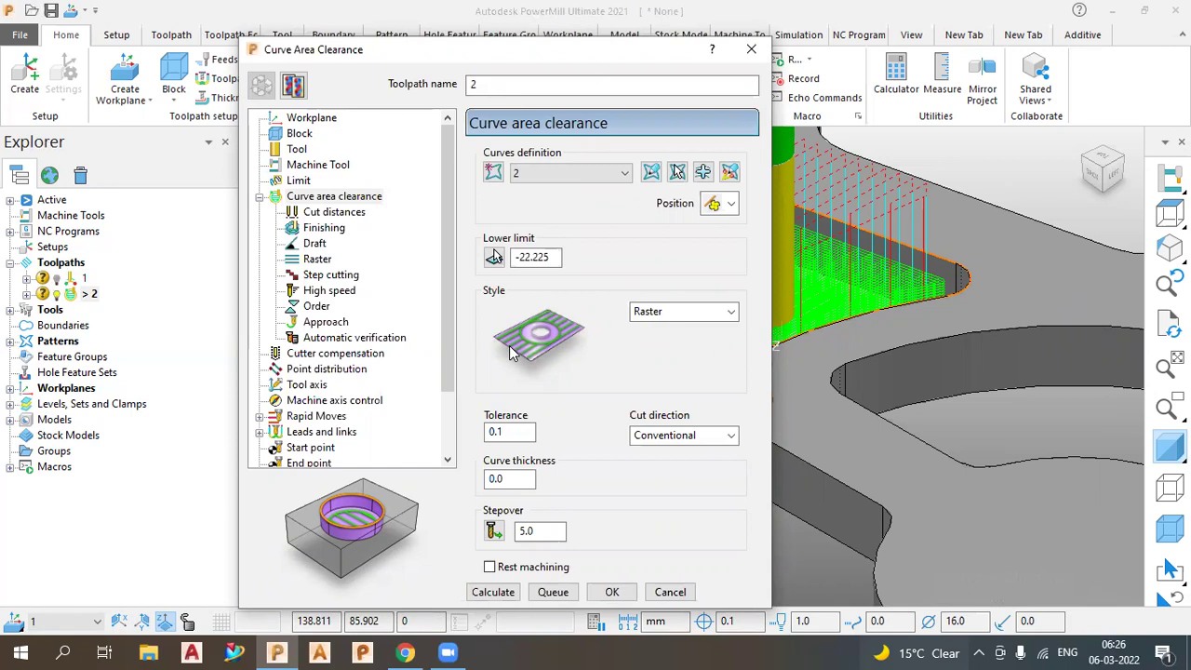
click(682, 316)
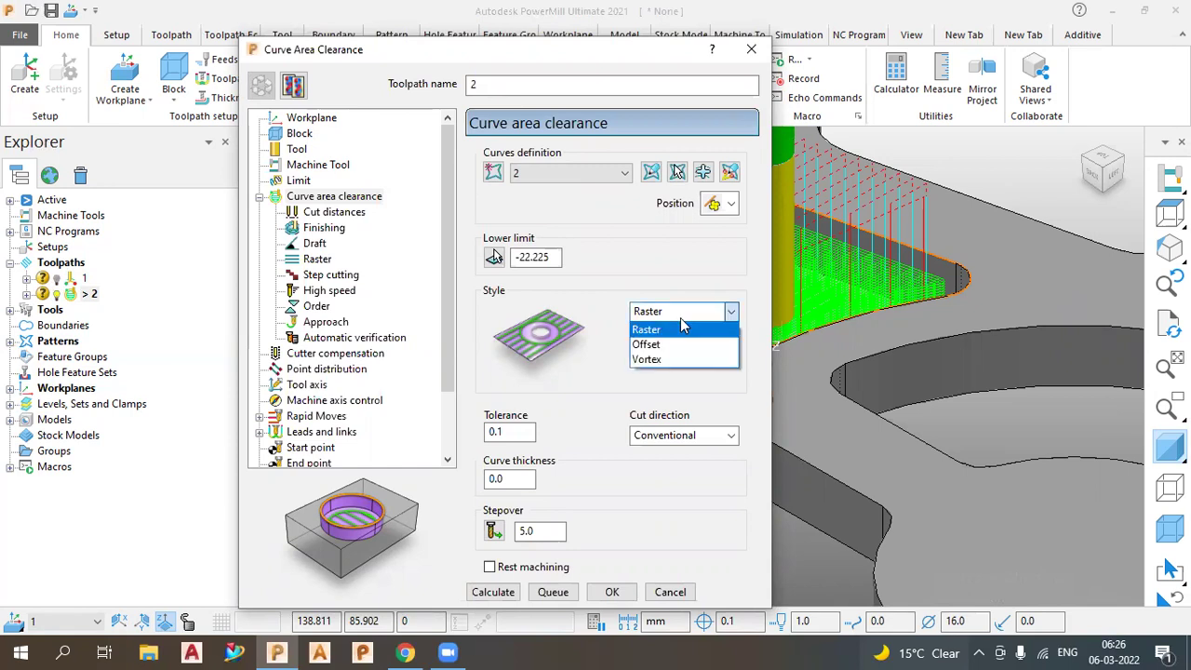
click(678, 346)
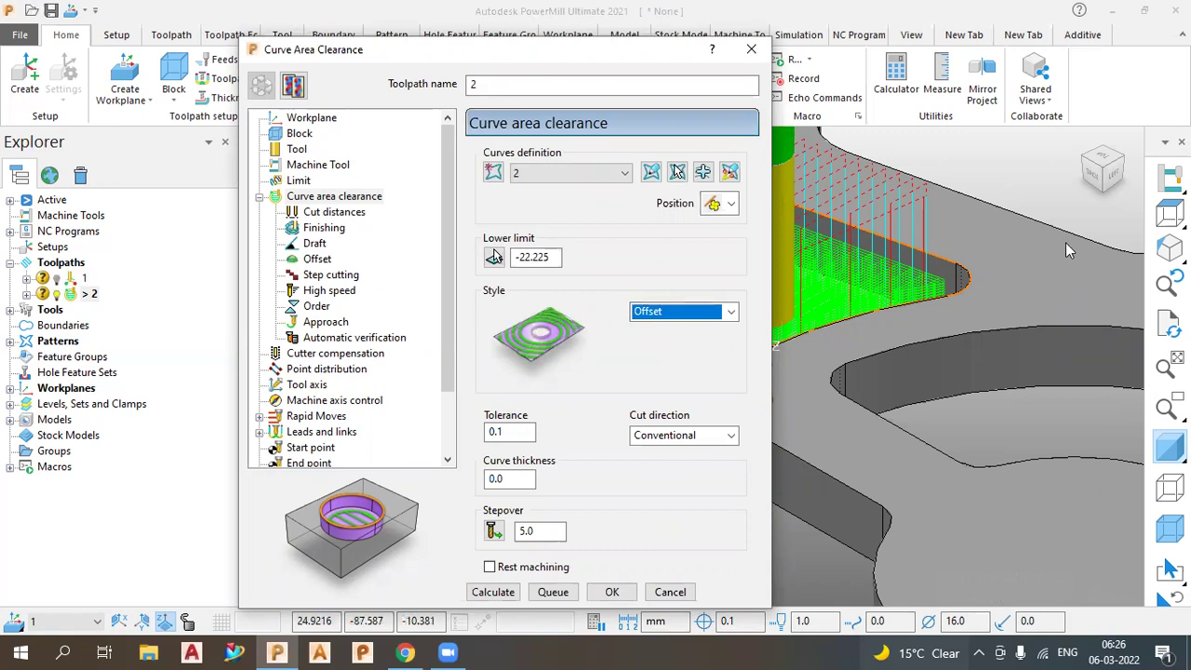
Step: Move the strategy settings window clear of the pocket, recalculate the offset toolpath and acknowledge the plunge-move warning
scroll(1066, 243, down, 5)
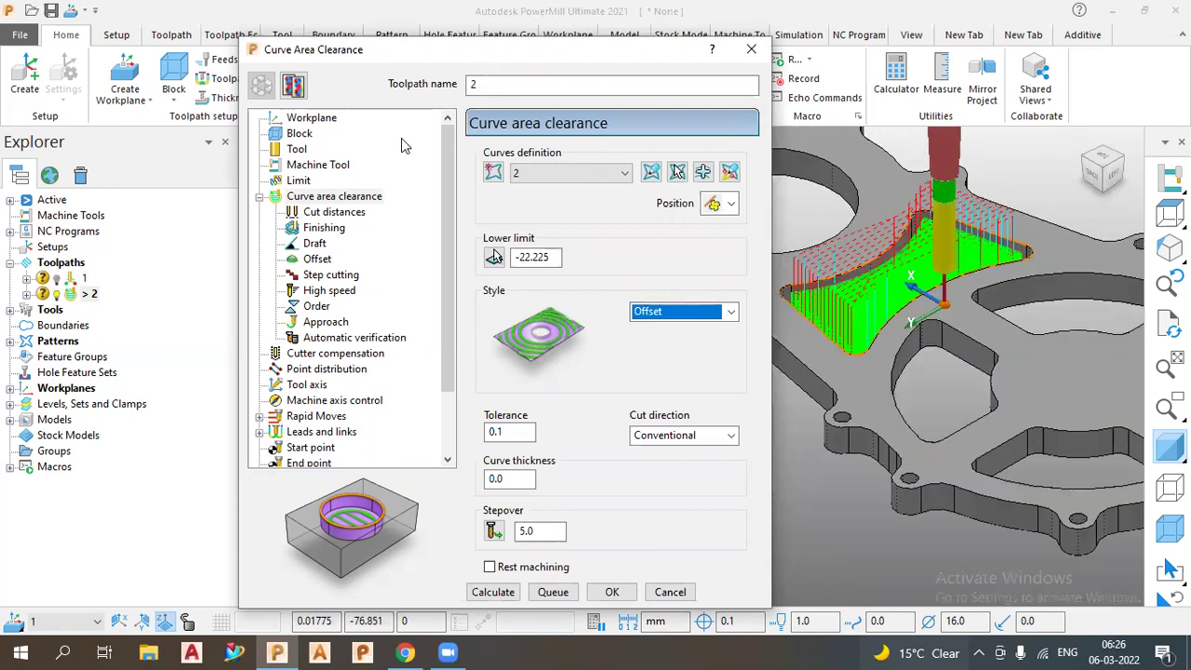
drag(482, 61, 249, 37)
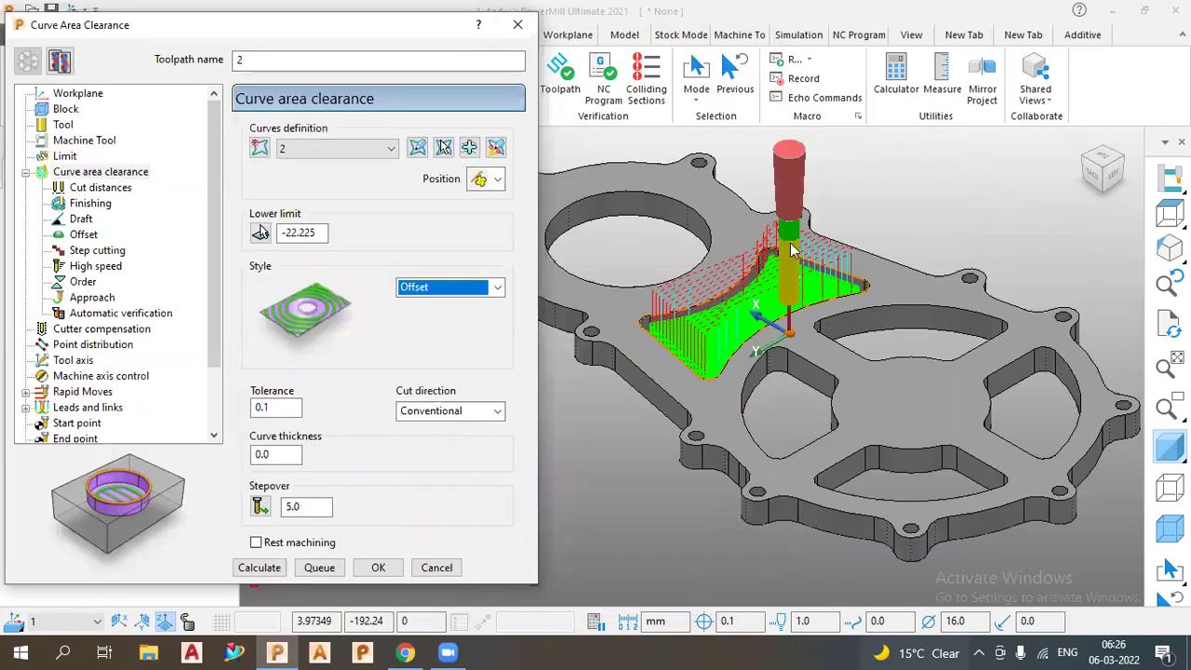
scroll(795, 251, up, 1)
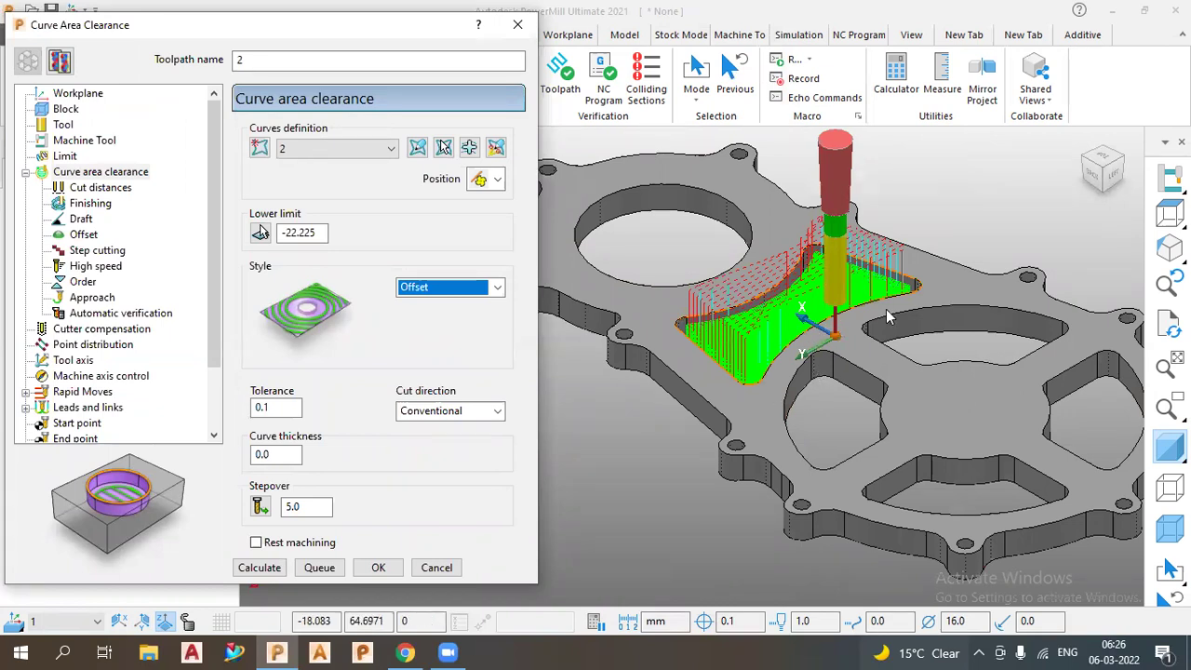
scroll(879, 316, up, 1)
scroll(781, 335, up, 1)
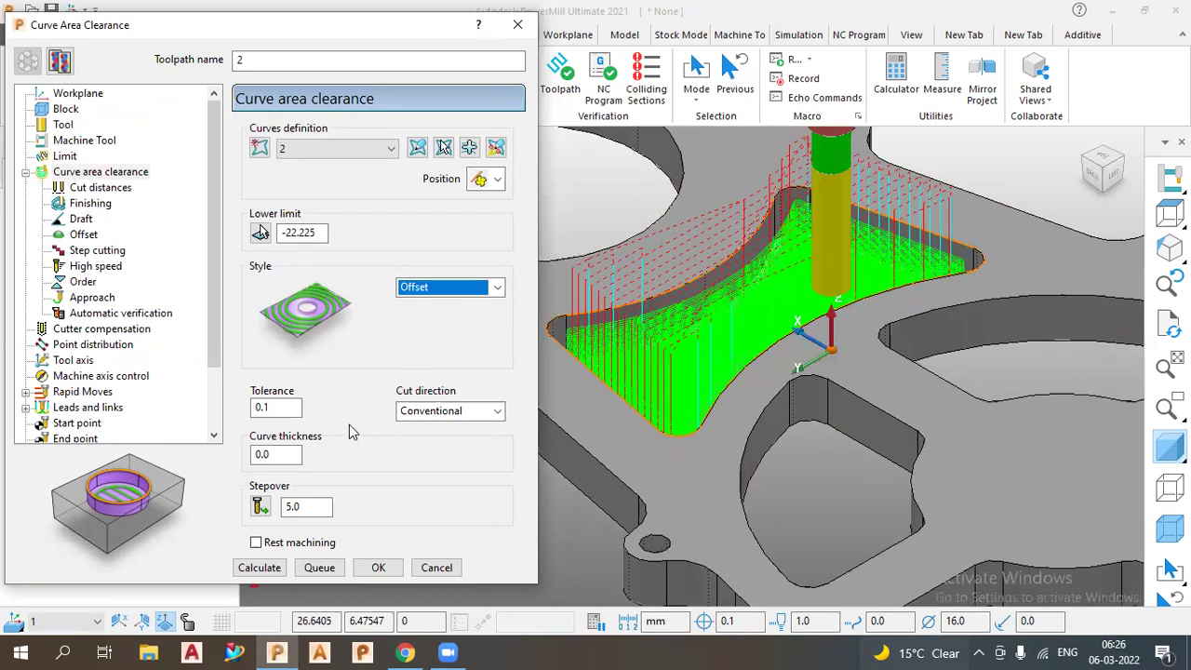
click(276, 569)
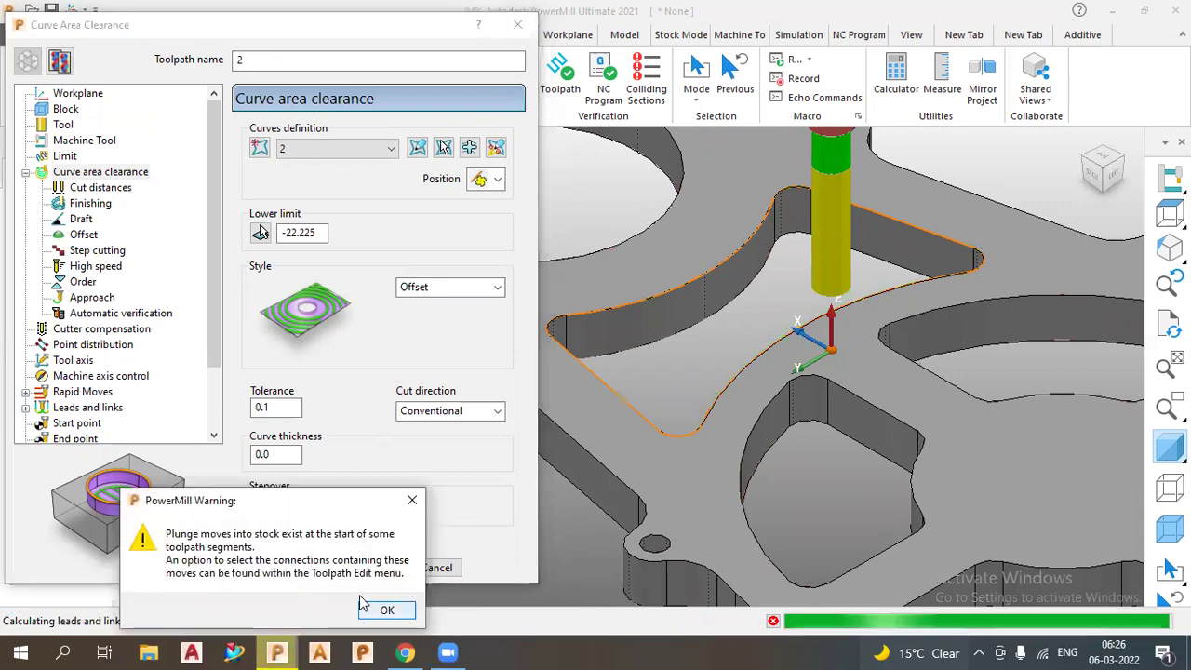
click(383, 606)
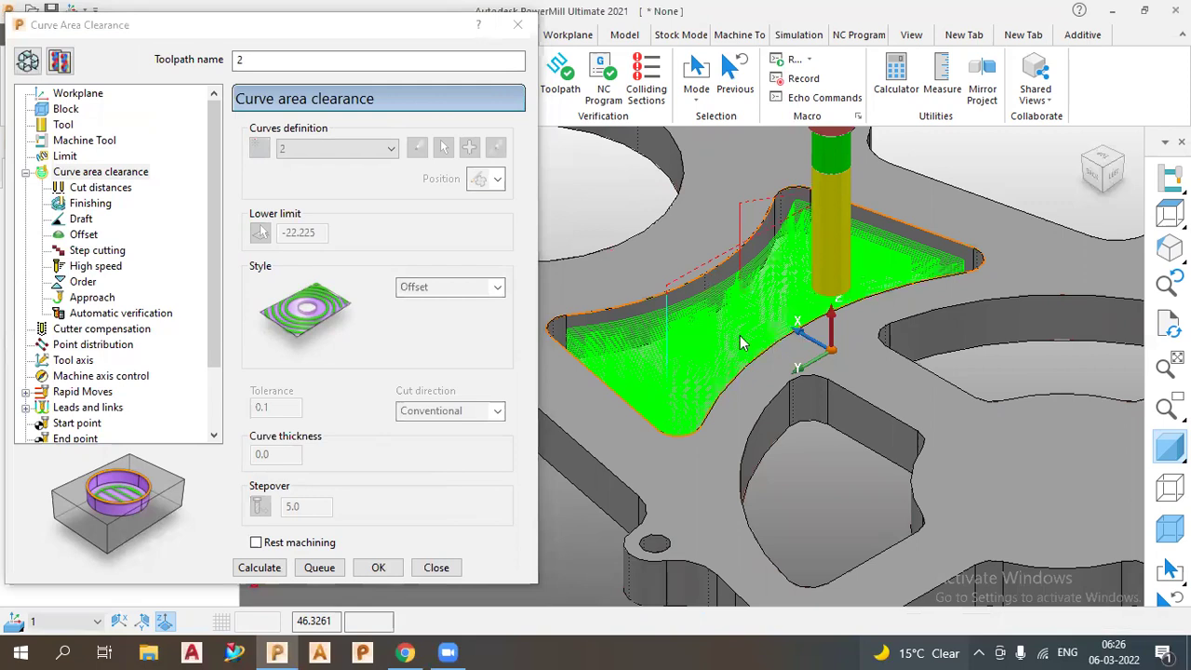
Step: Examine the offset passes and link moves in the pocket from the top and isometric views, closing the strategy settings
middle_drag(741, 312, 724, 247)
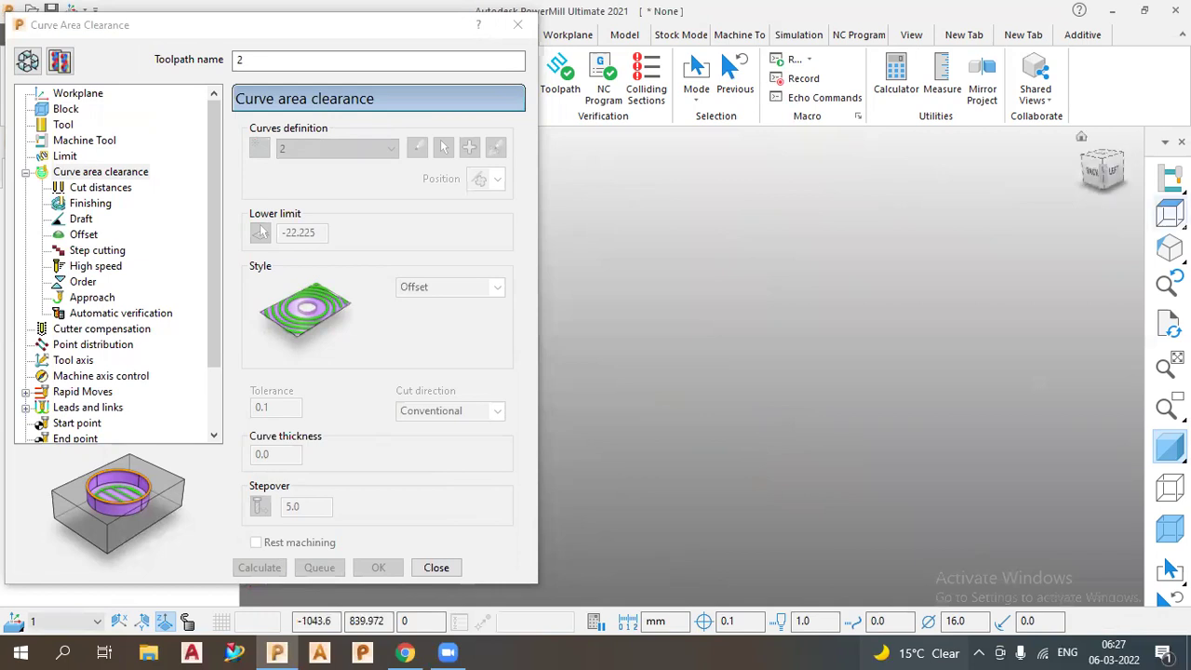
click(1170, 213)
key(ctrl+5)
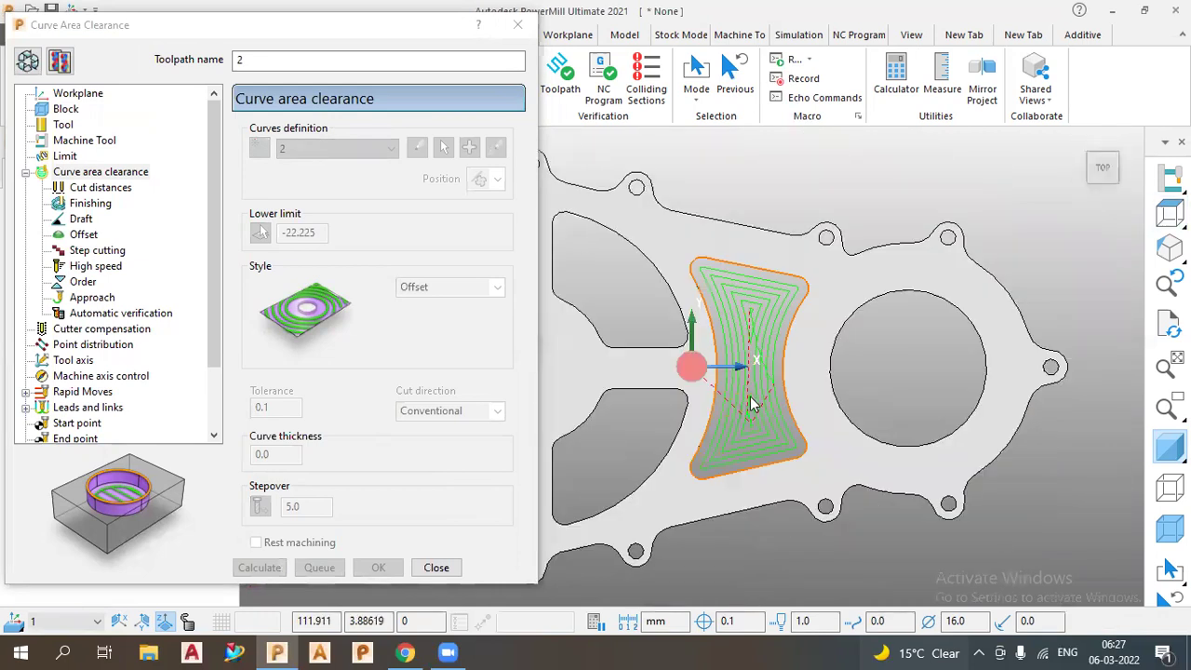
scroll(755, 405, up, 3)
scroll(788, 375, down, 2)
click(1170, 247)
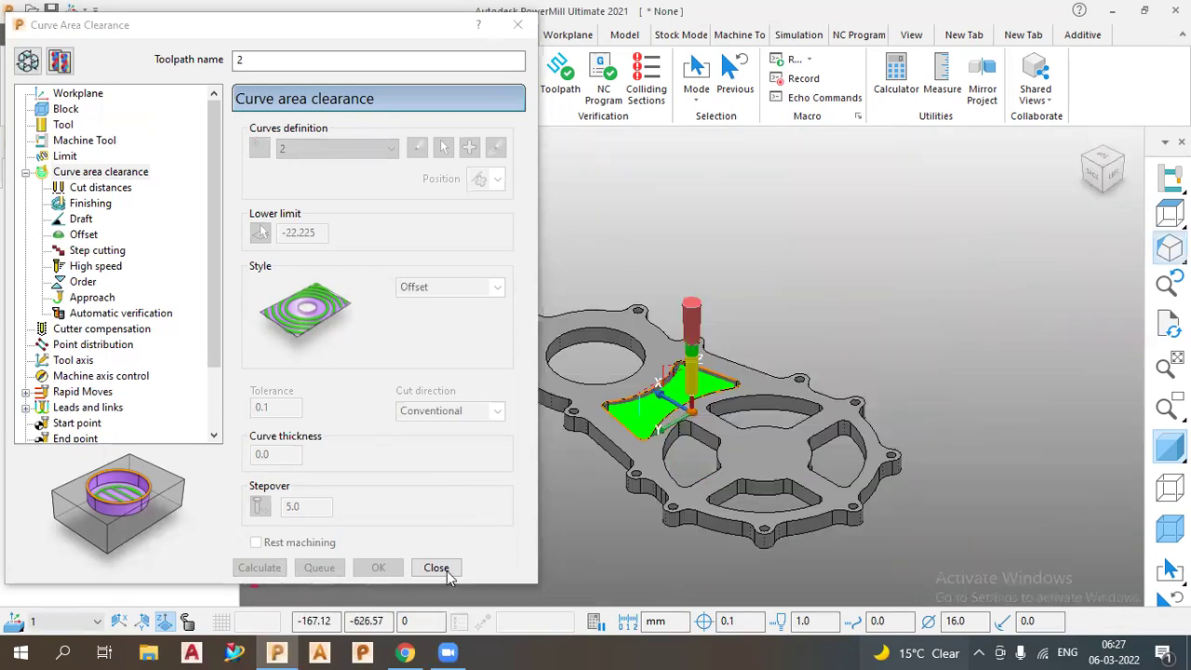
click(437, 568)
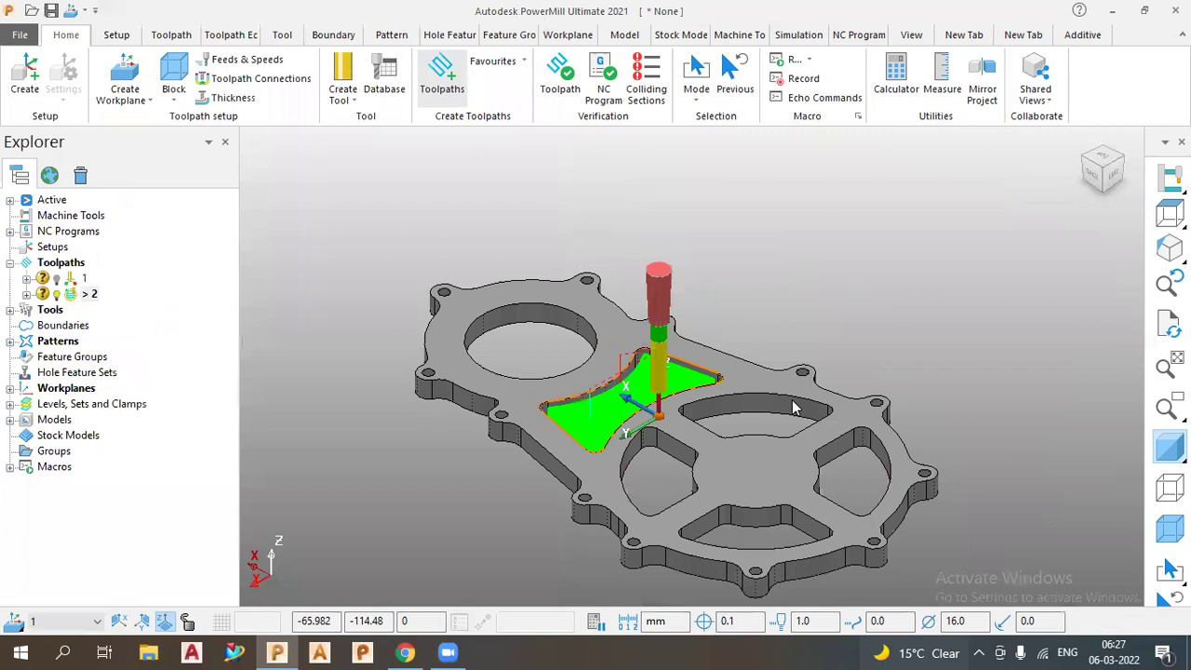
scroll(740, 412, up, 1)
scroll(666, 391, up, 1)
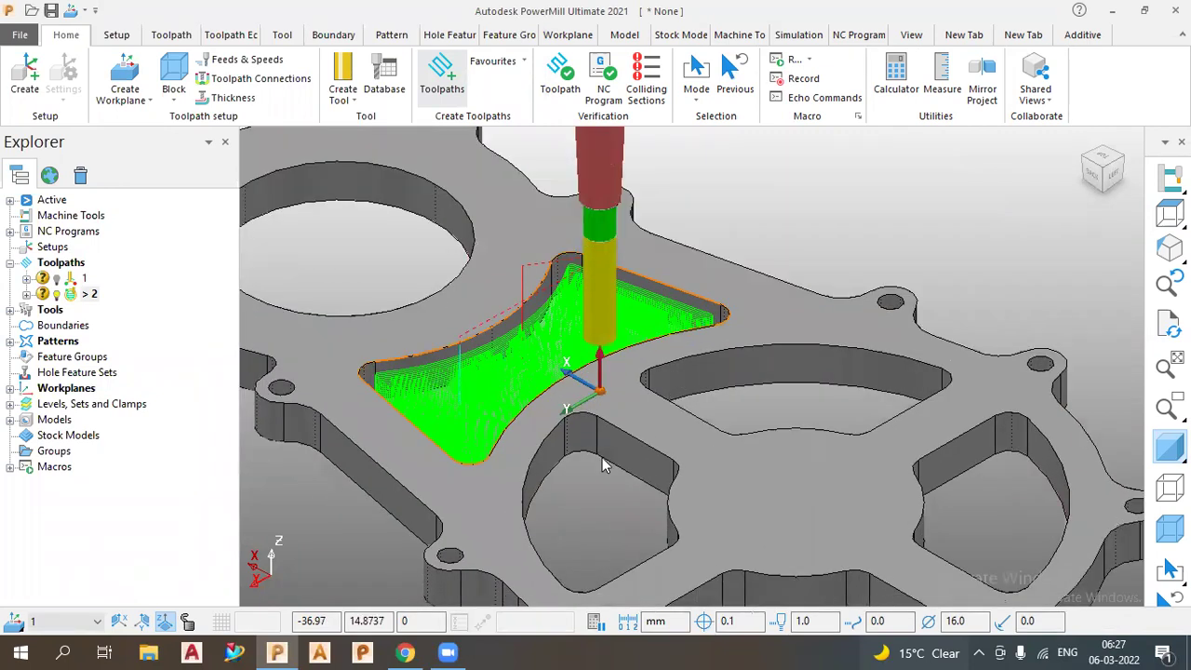
scroll(674, 373, up, 1)
scroll(502, 495, up, 1)
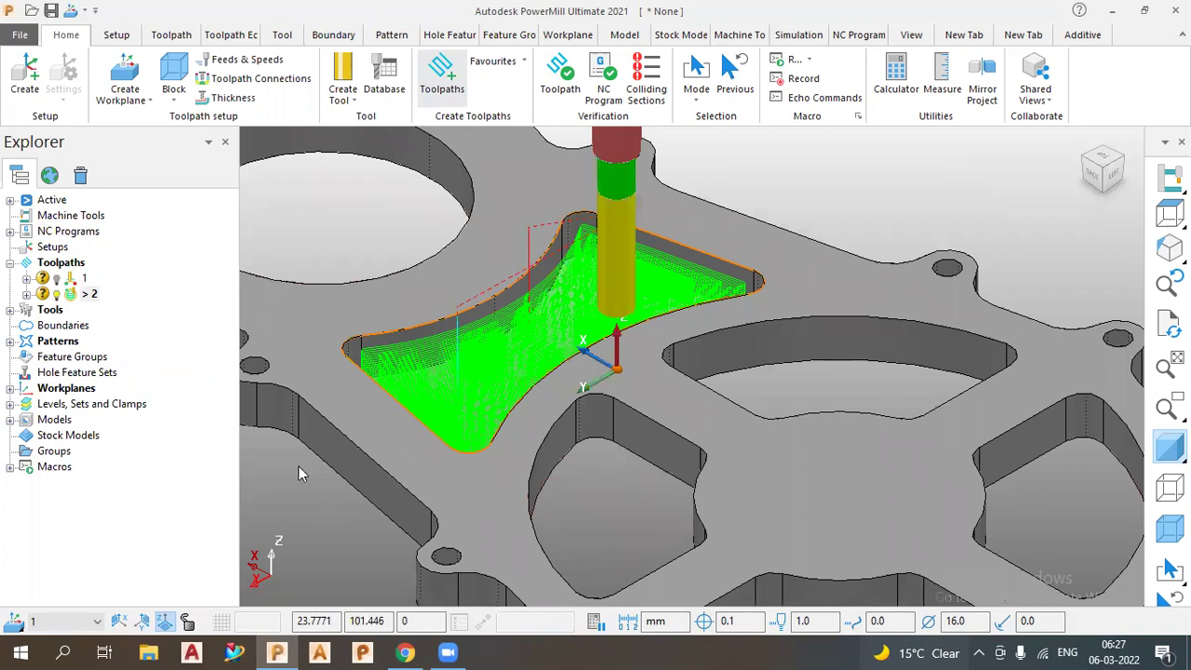
Step: Review the statistics of toolpath 2, checking the number of lifts, total time, and linear and arc cutting lengths
right_click(90, 295)
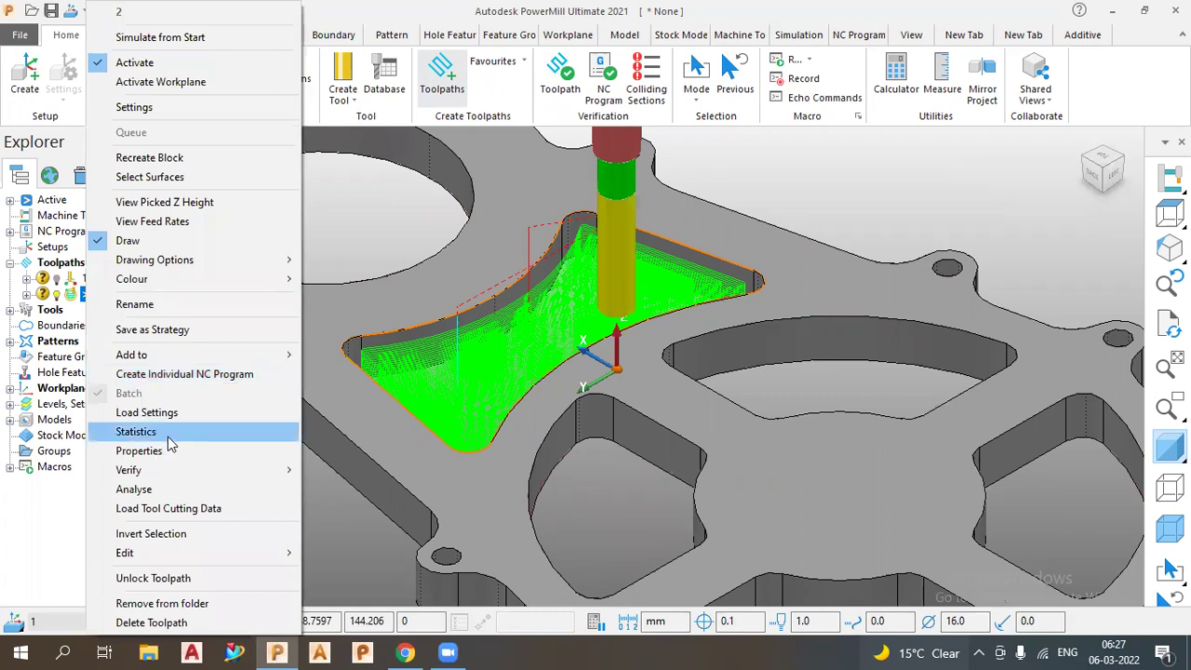
click(140, 432)
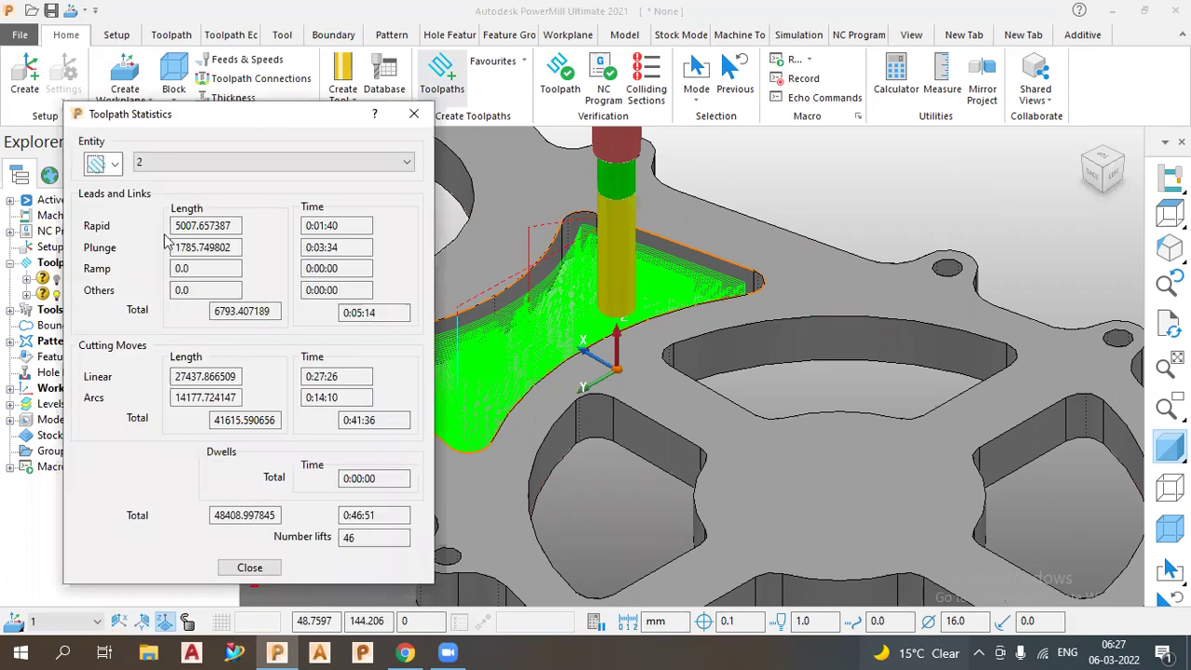
double_click(340, 538)
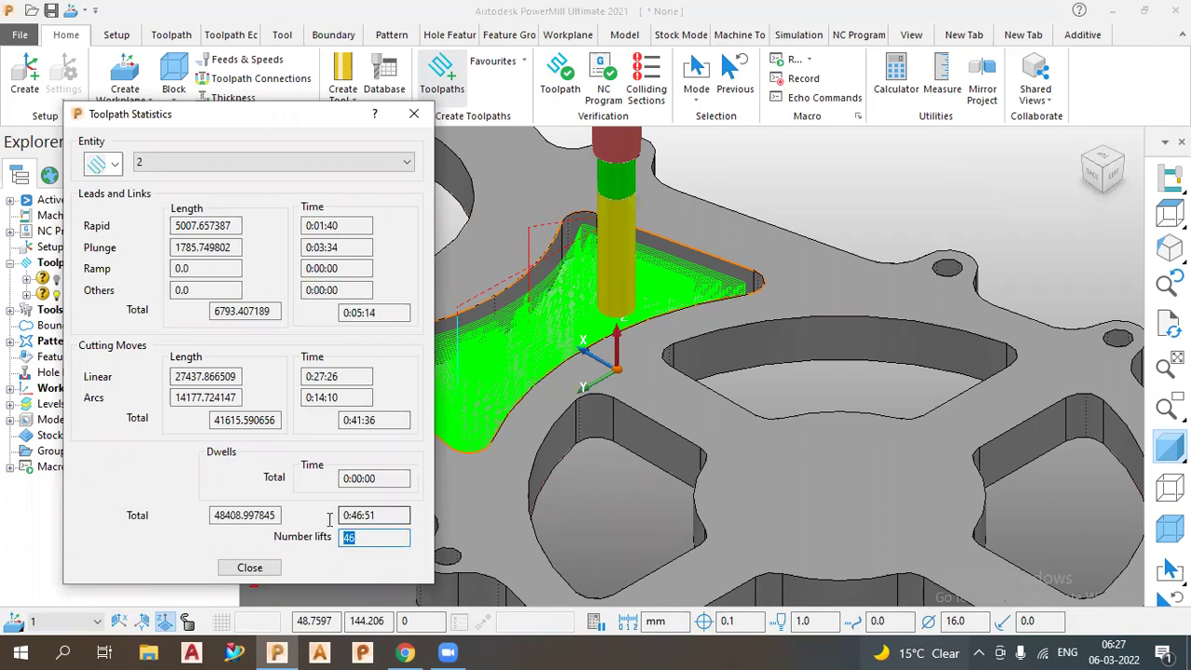
key(shift+Tab)
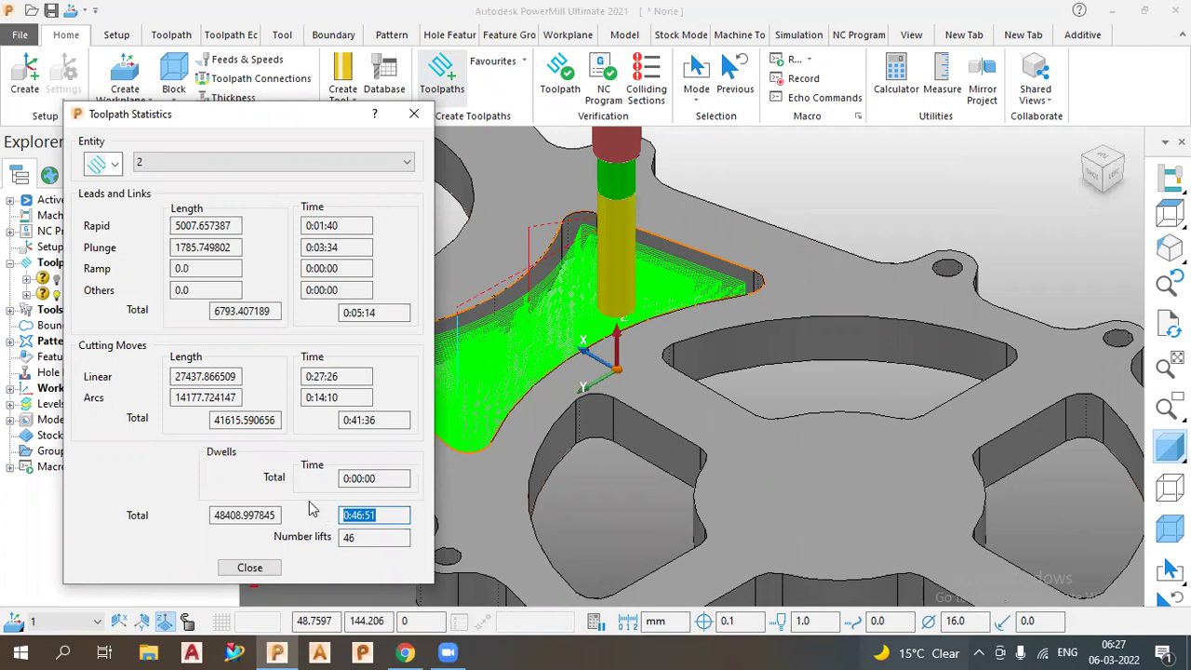
double_click(200, 375)
double_click(206, 397)
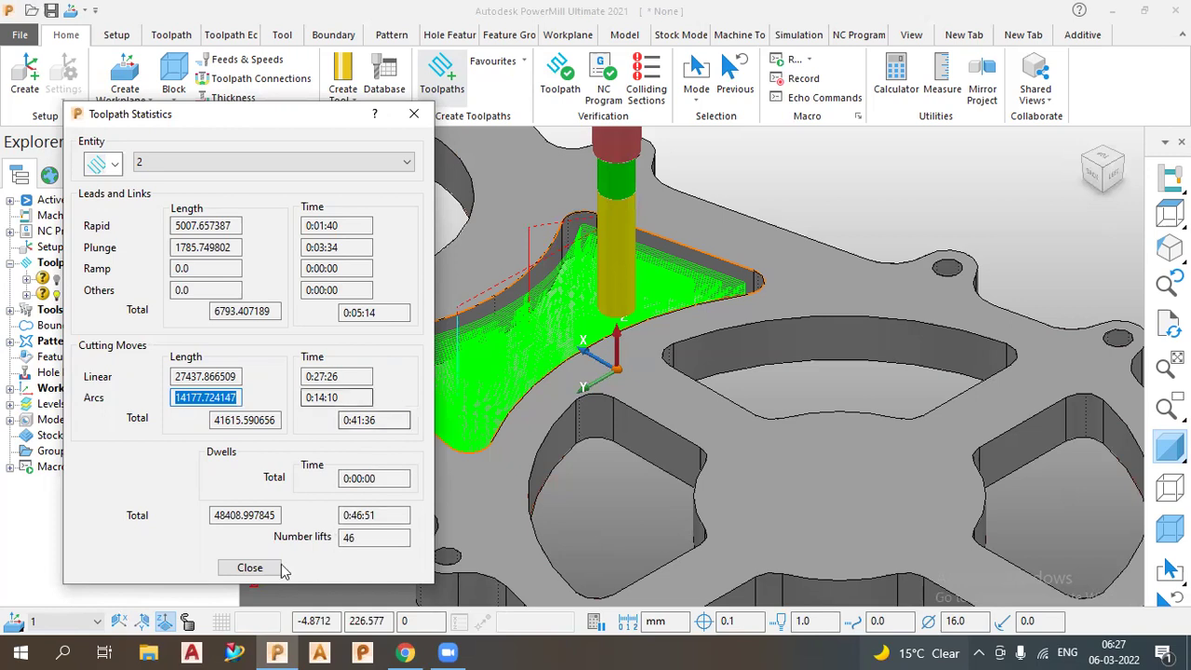
click(250, 567)
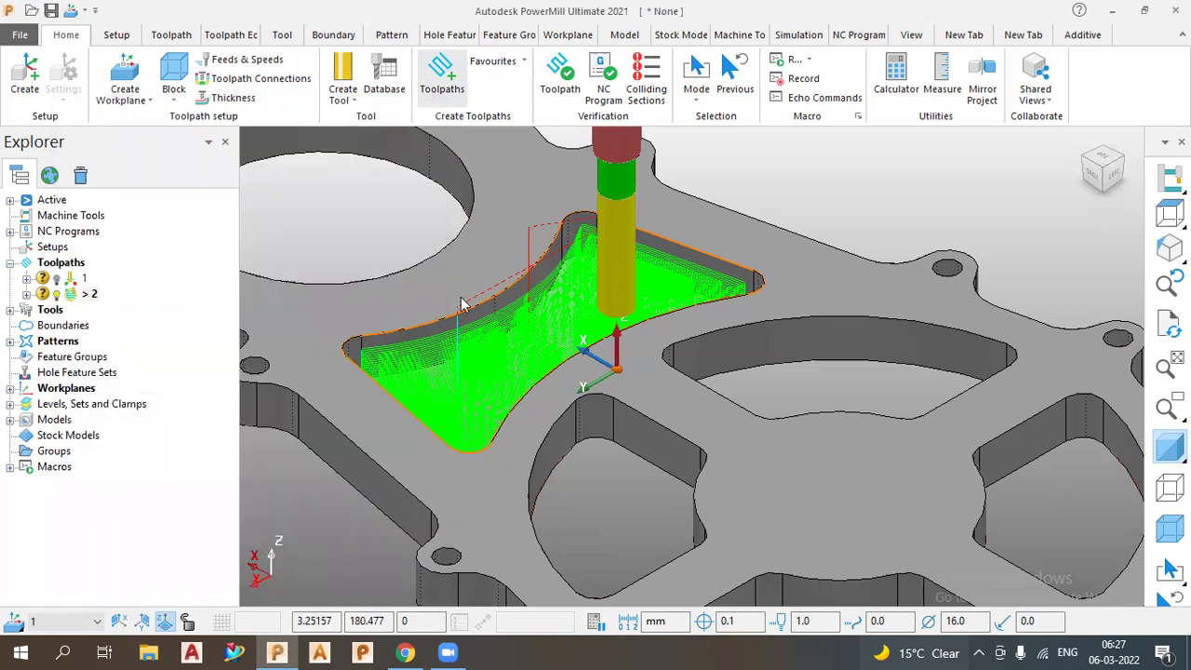
Step: Reopen the settings of toolpath 2 for editing and create a copy of the toolpath from them
scroll(549, 233, up, 2)
middle_drag(575, 294, 585, 335)
middle_drag(618, 389, 557, 189)
scroll(534, 237, up, 2)
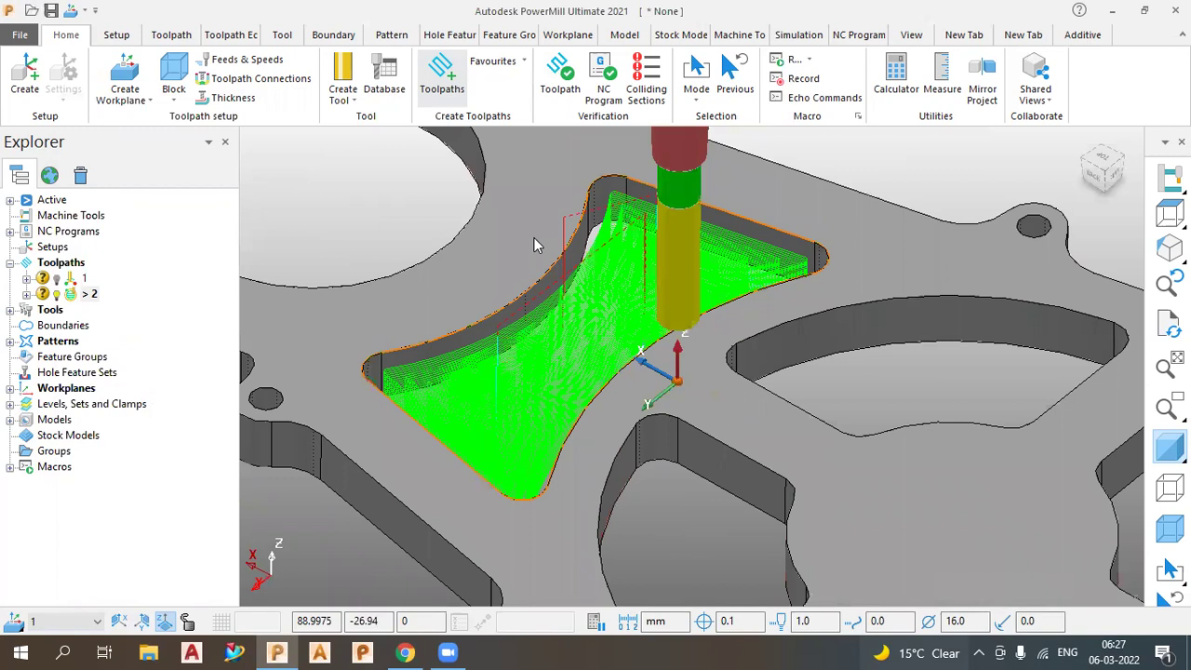
scroll(503, 337, down, 3)
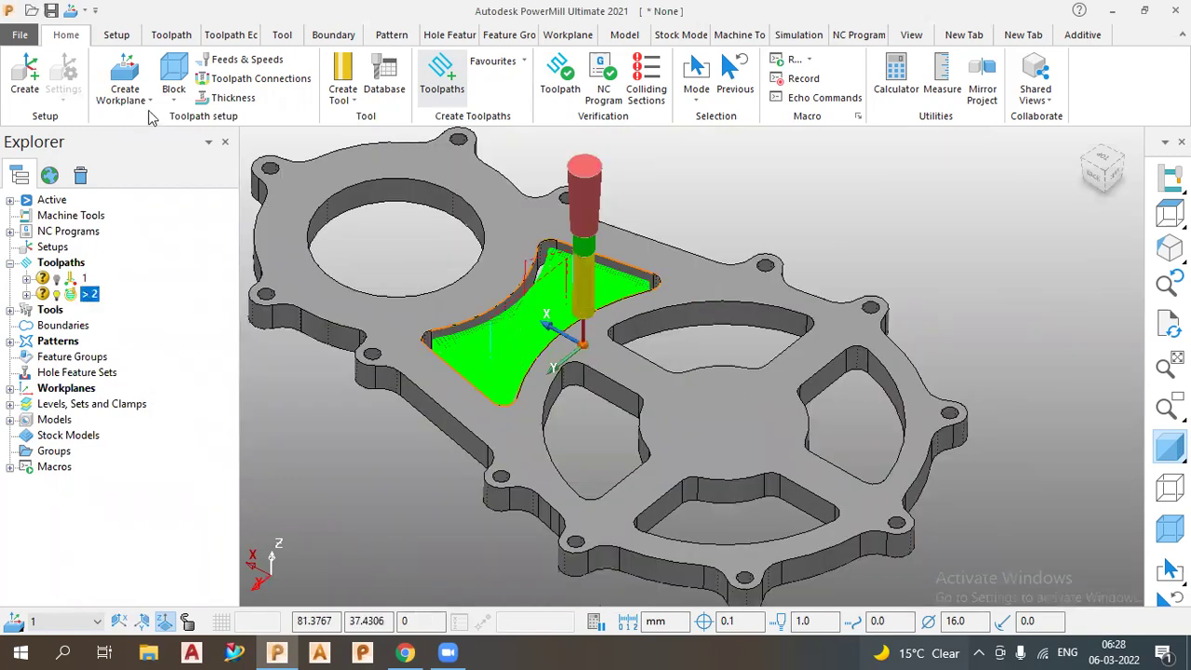
right_click(89, 296)
click(153, 110)
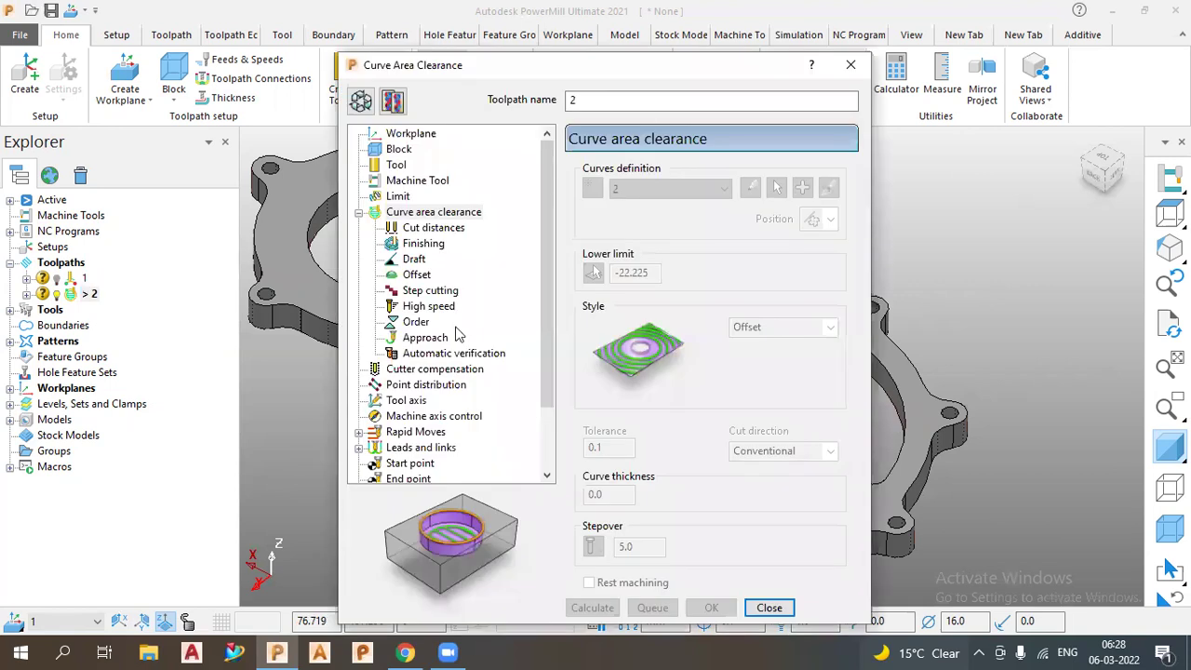
click(362, 103)
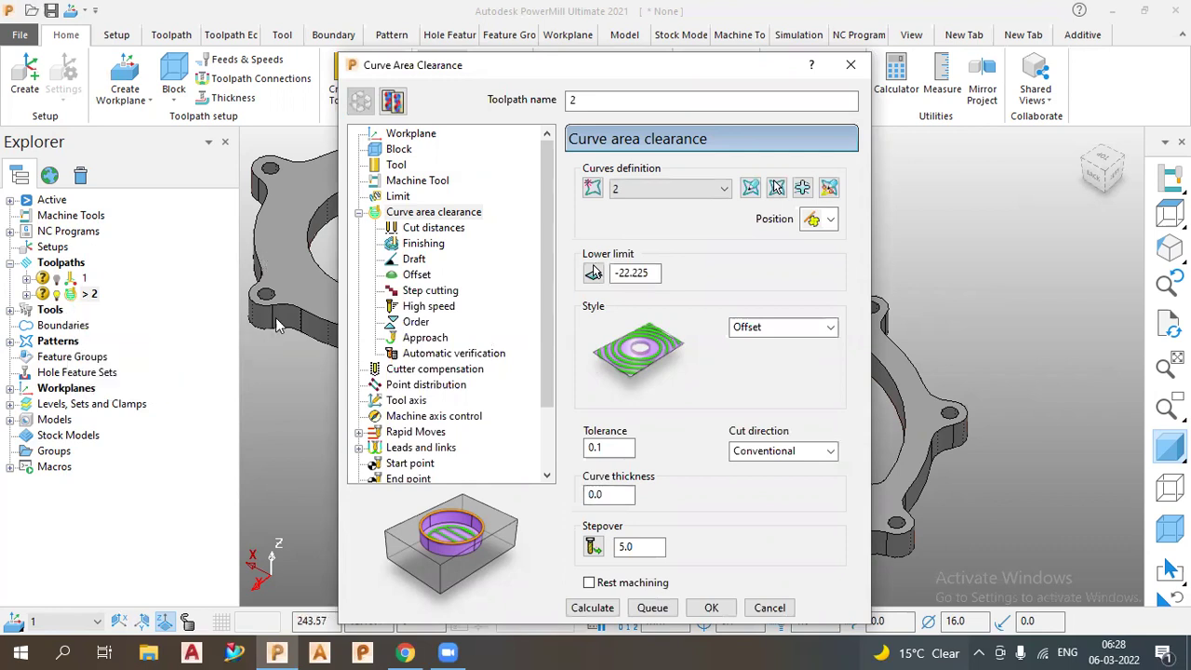
click(395, 102)
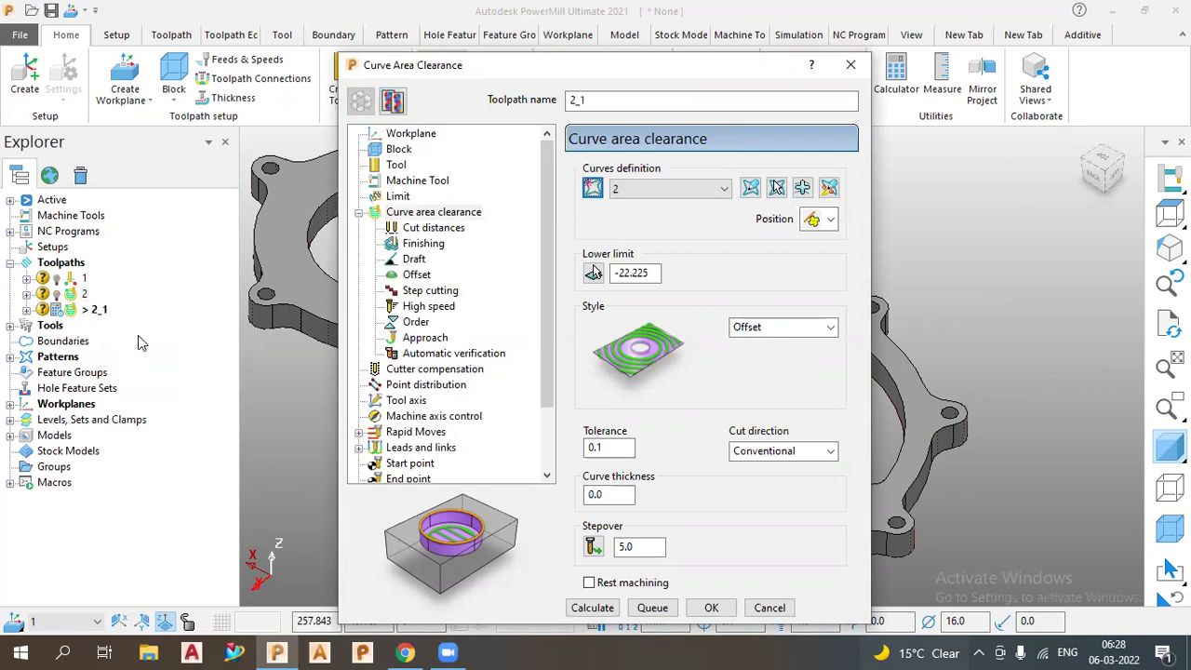
Step: Set the copied toolpath 2_1 to the Vortex style, calculate it and close the strategy settings
click(790, 331)
click(784, 376)
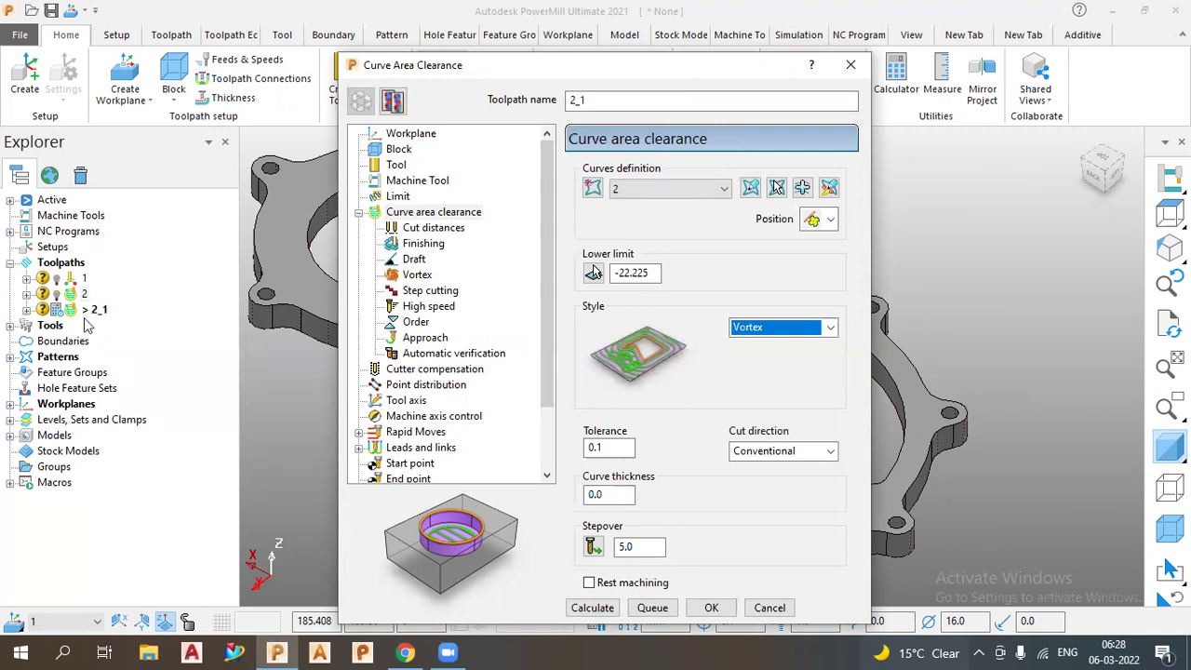
click(72, 304)
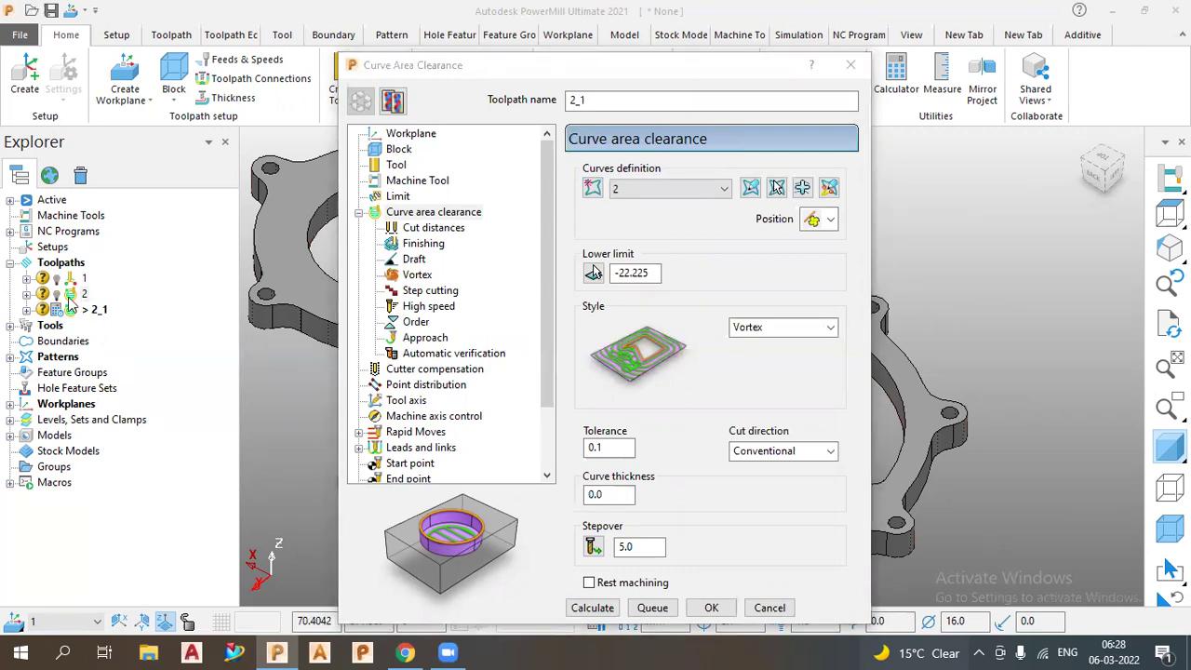
click(594, 608)
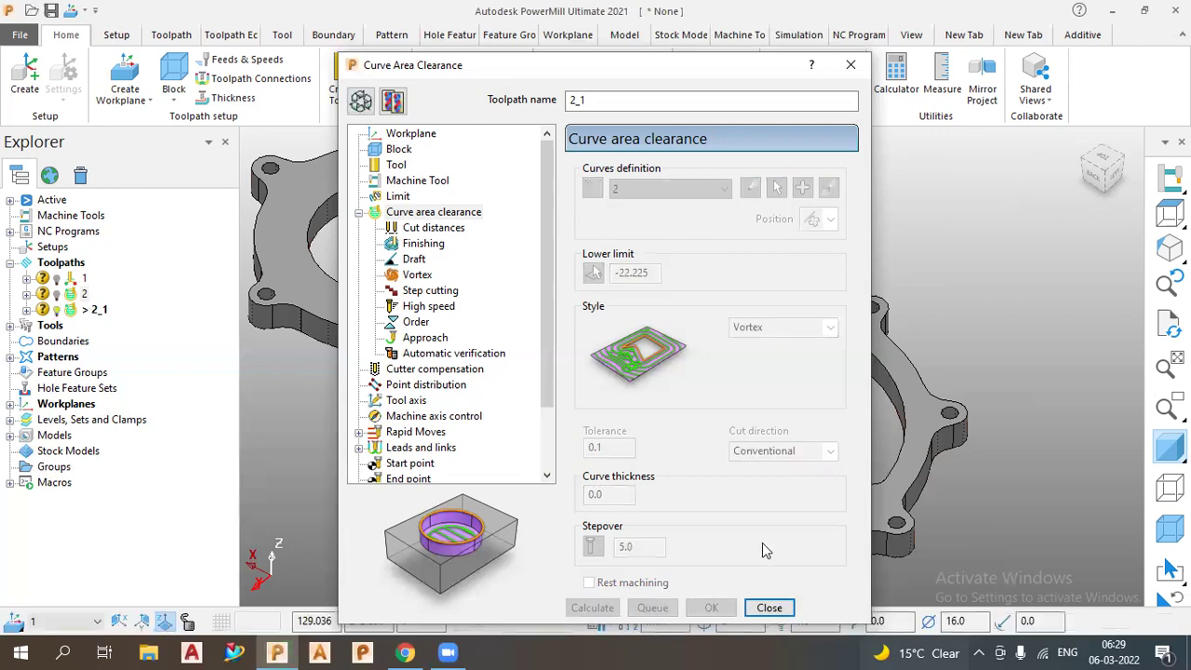
click(760, 607)
Step: Examine the vortex passes and the entry moves into the pocket up close from several angles
scroll(545, 321, up, 2)
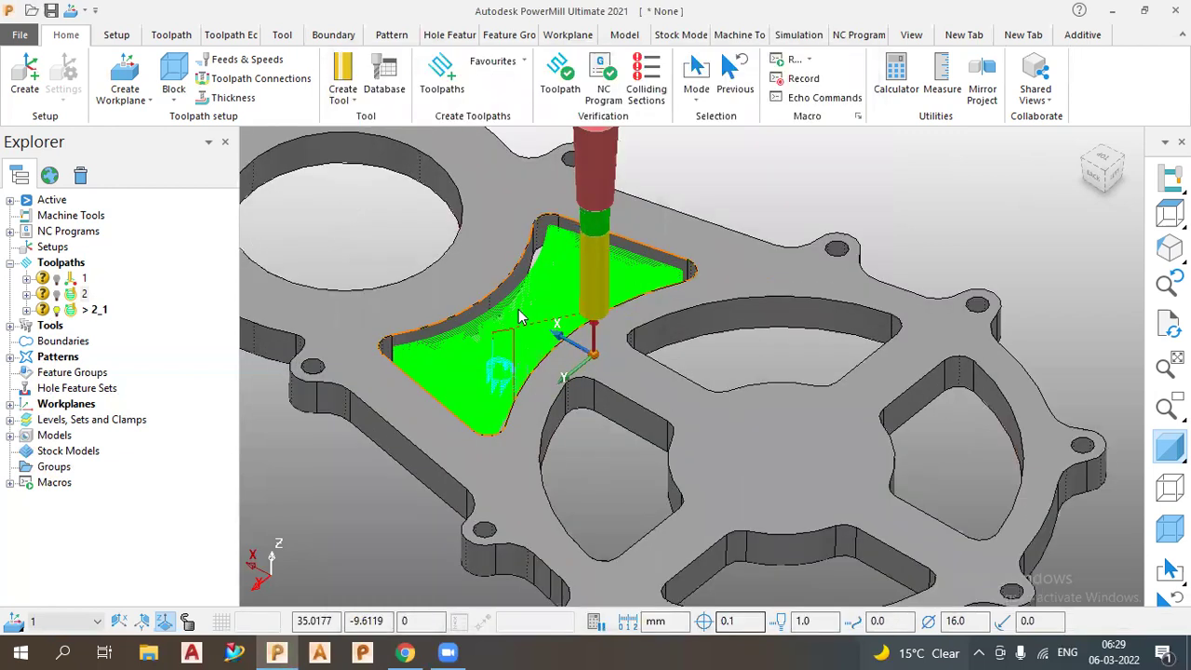
scroll(519, 316, up, 2)
scroll(626, 445, up, 2)
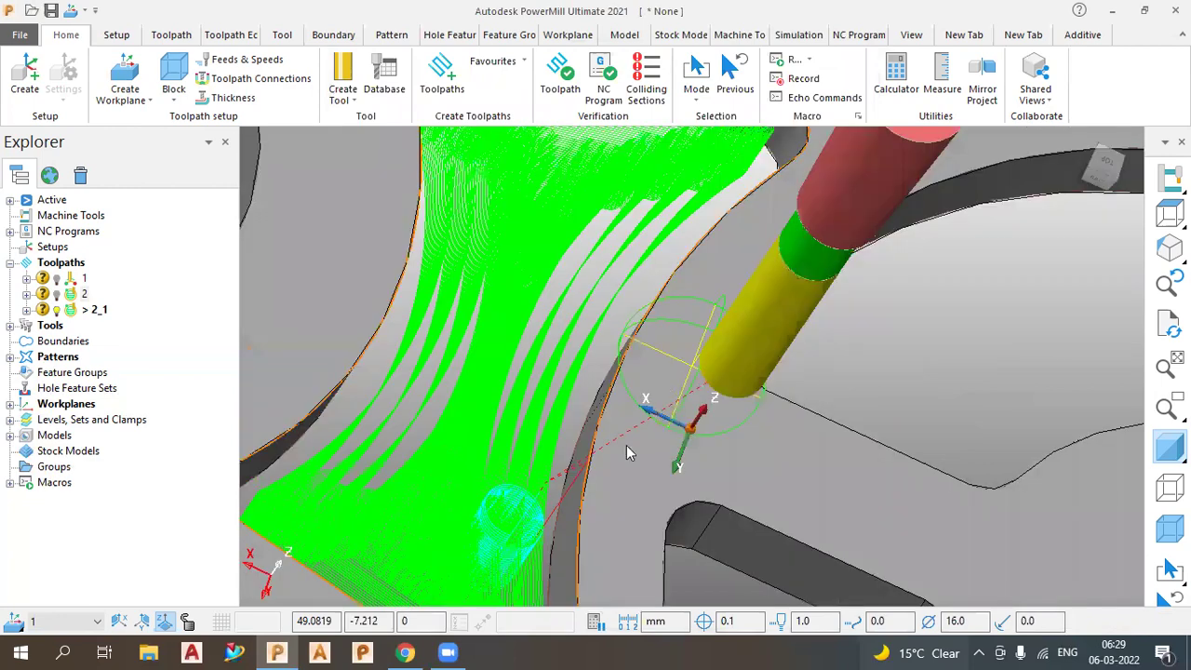
middle_drag(626, 445, 570, 367)
middle_drag(560, 241, 516, 493)
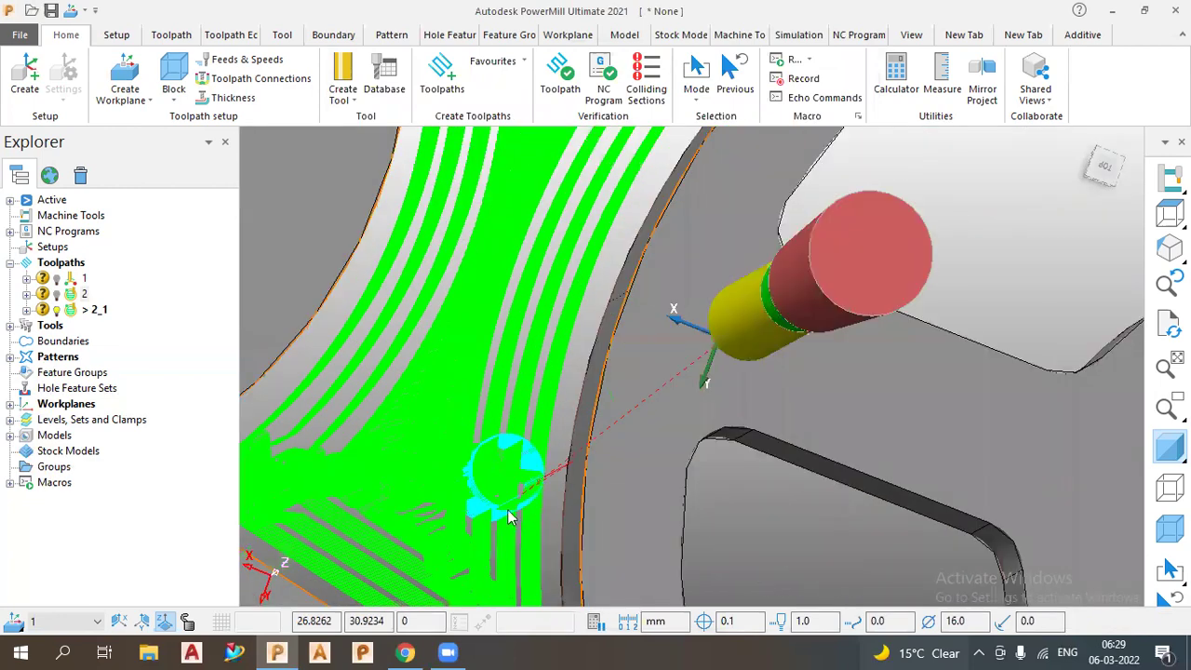
scroll(507, 513, up, 3)
middle_drag(436, 329, 417, 266)
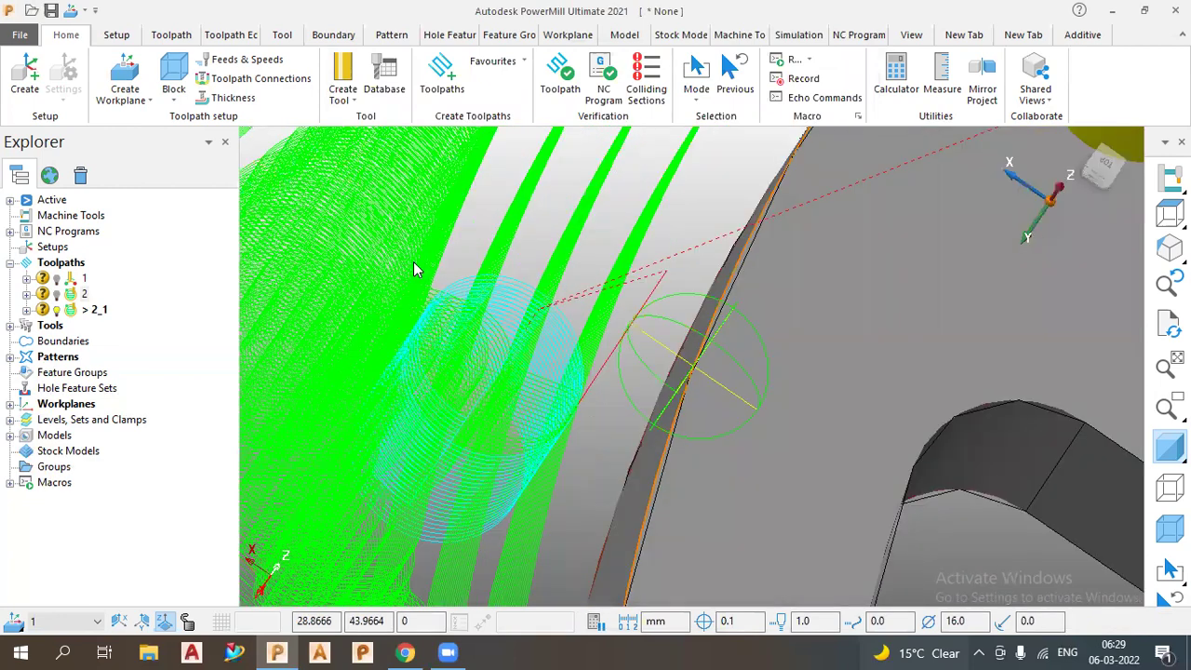
Step: Review the statistics of toolpath 2_1, checking the number of lifts and the total time
middle_drag(446, 383, 600, 422)
middle_drag(421, 375, 511, 272)
scroll(532, 321, down, 5)
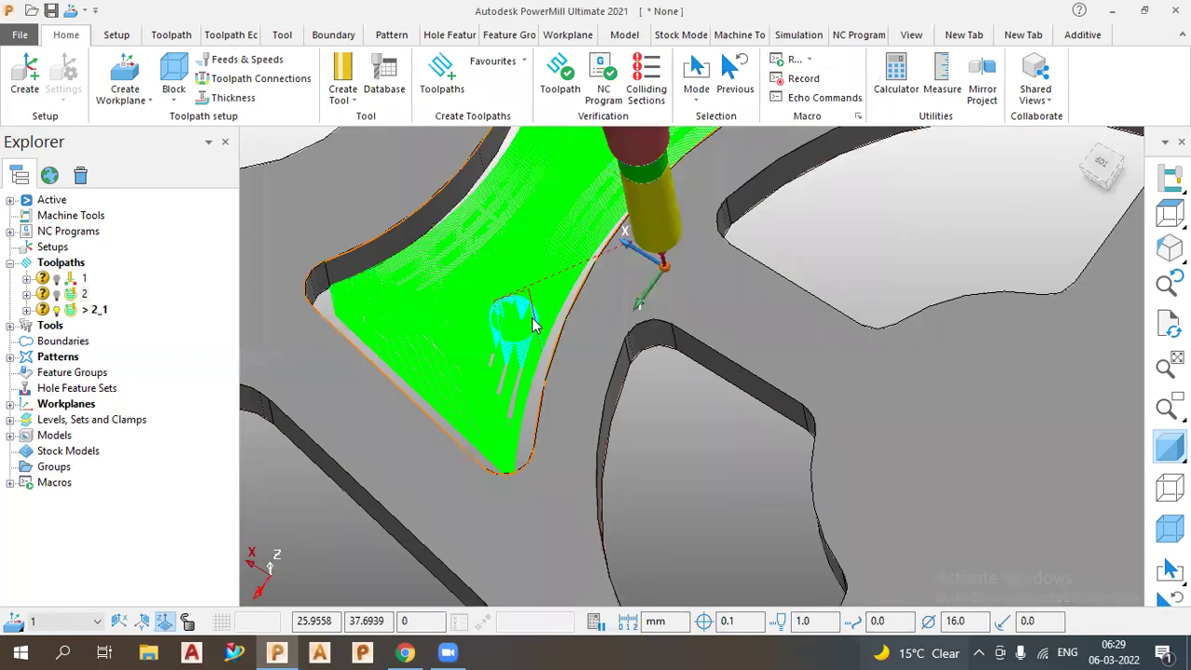
scroll(532, 317, down, 5)
middle_drag(645, 207, 663, 130)
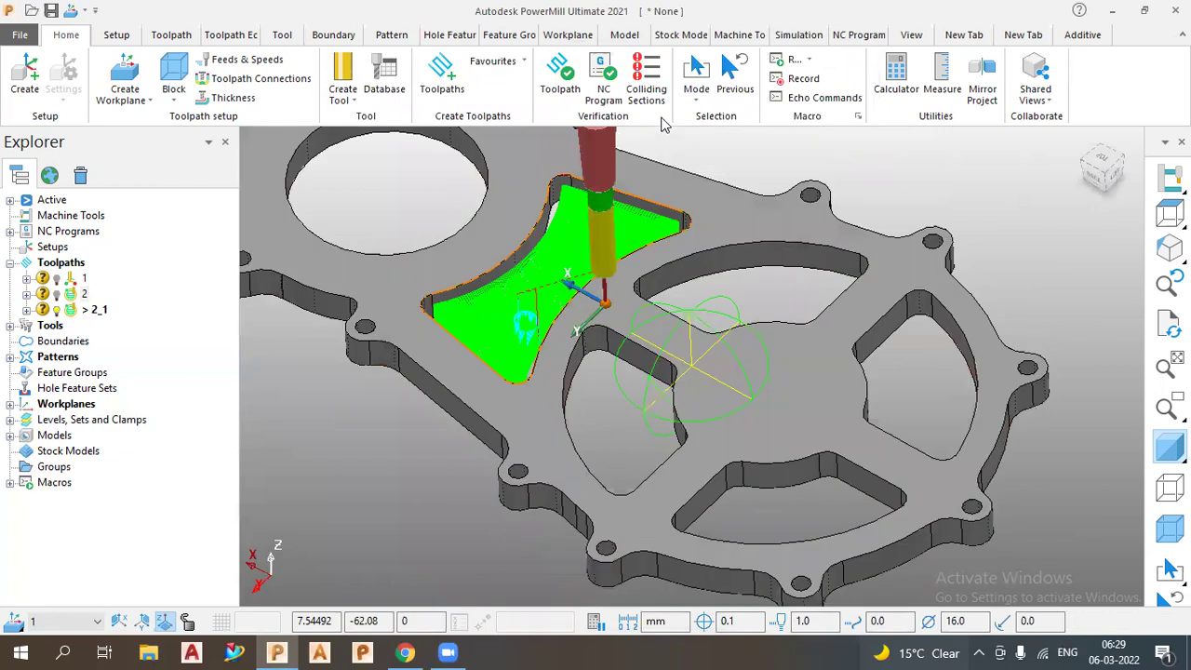
scroll(585, 264, up, 2)
scroll(537, 270, up, 2)
right_click(93, 309)
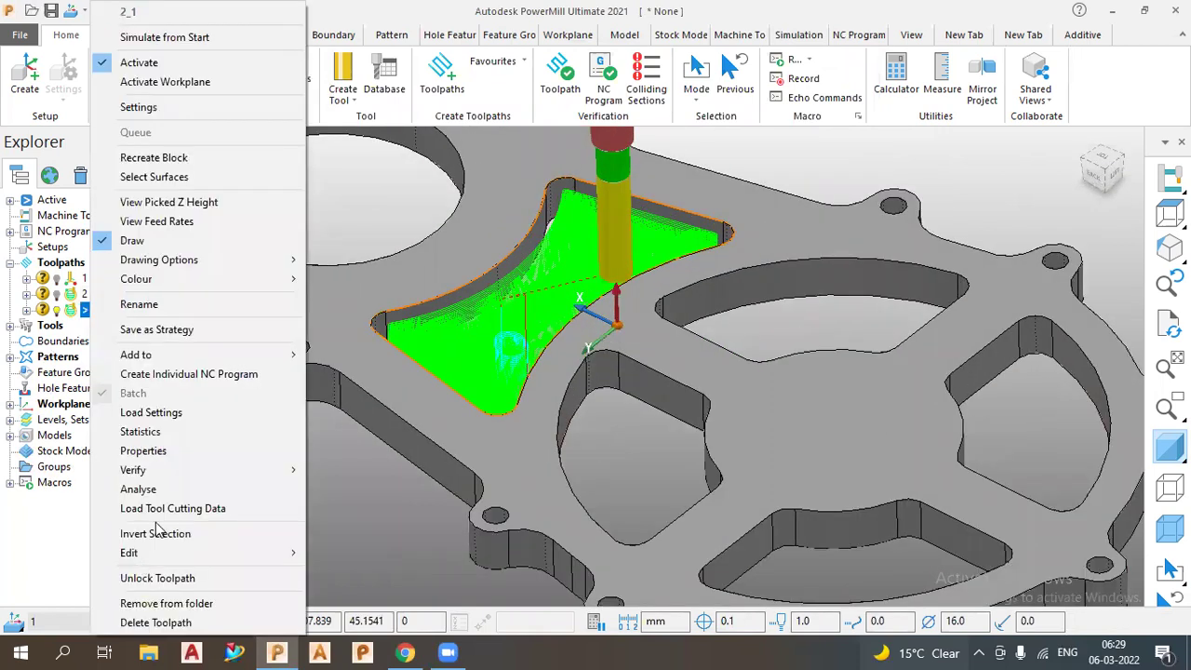
click(139, 431)
click(372, 538)
drag(354, 543, 327, 548)
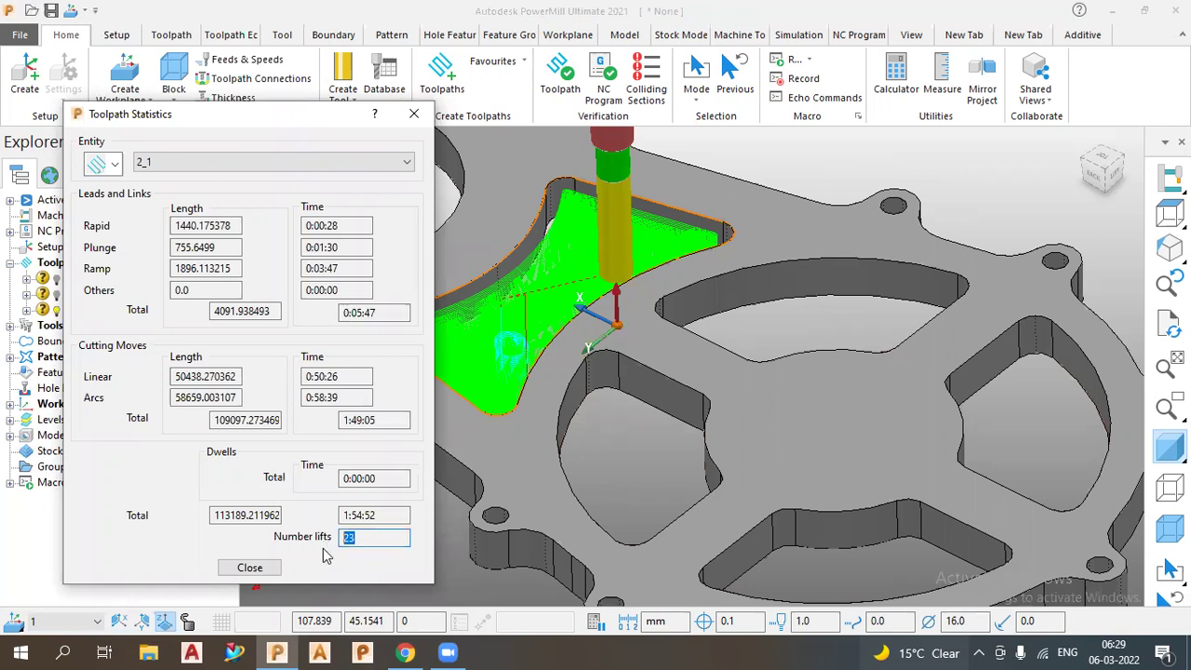
click(397, 513)
drag(376, 519, 347, 527)
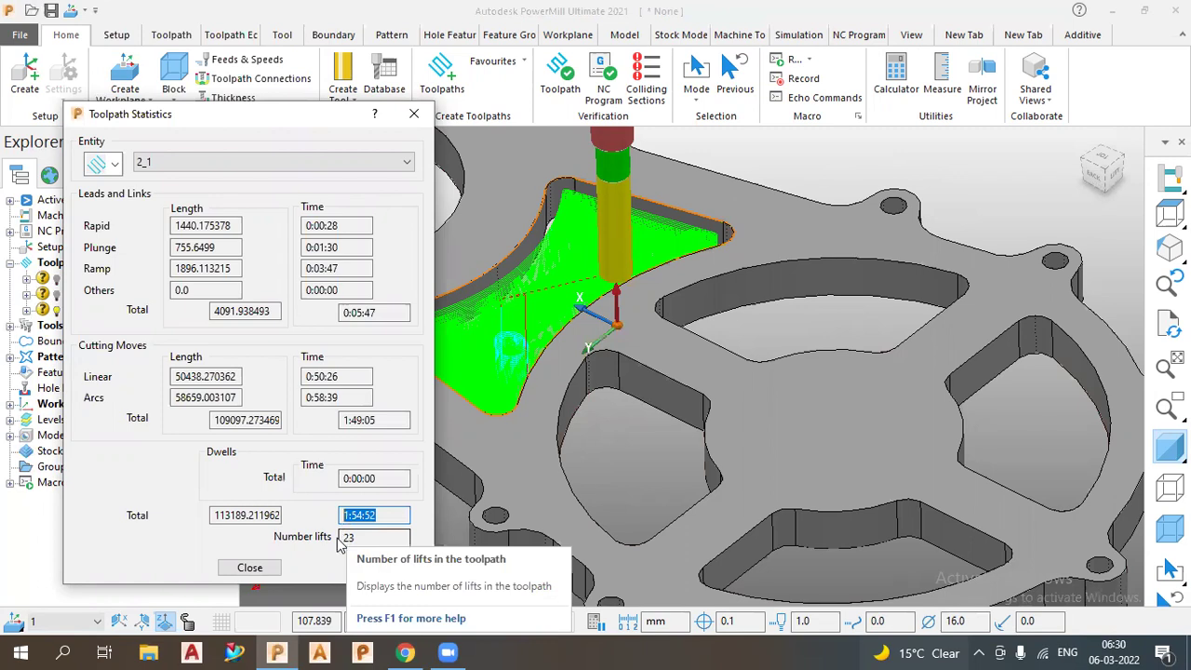
click(251, 569)
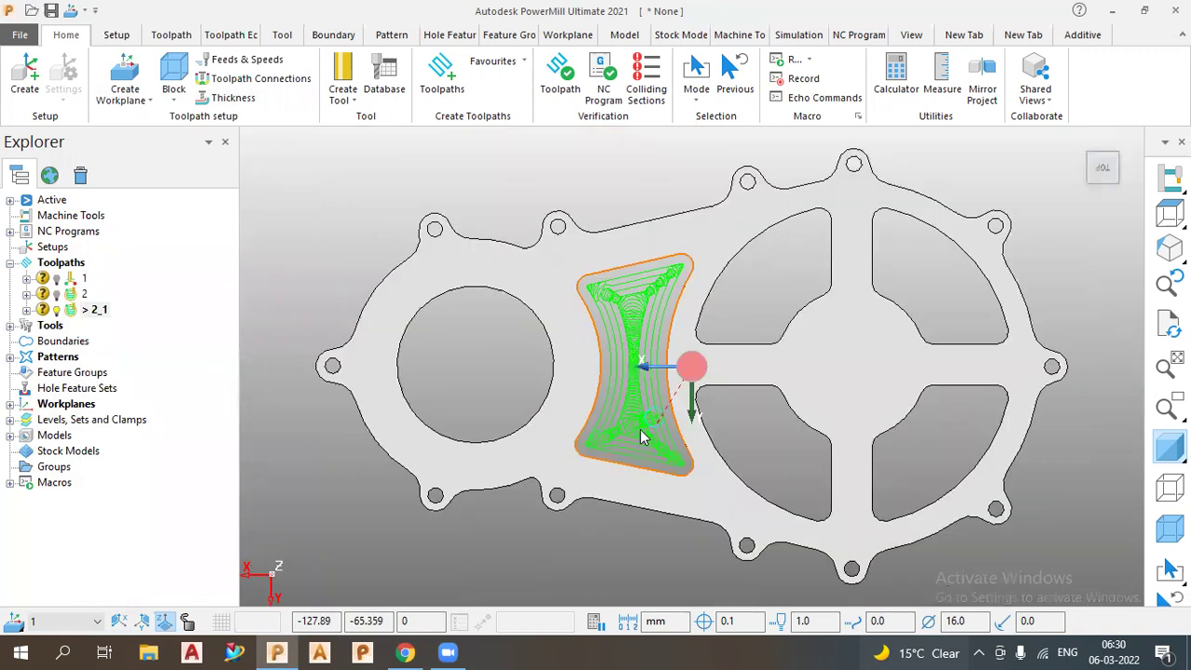
Step: Examine the vortex passes of toolpath 2_1 in the pocket's corners from above and in an isometric view
scroll(632, 425, up, 3)
scroll(568, 430, up, 2)
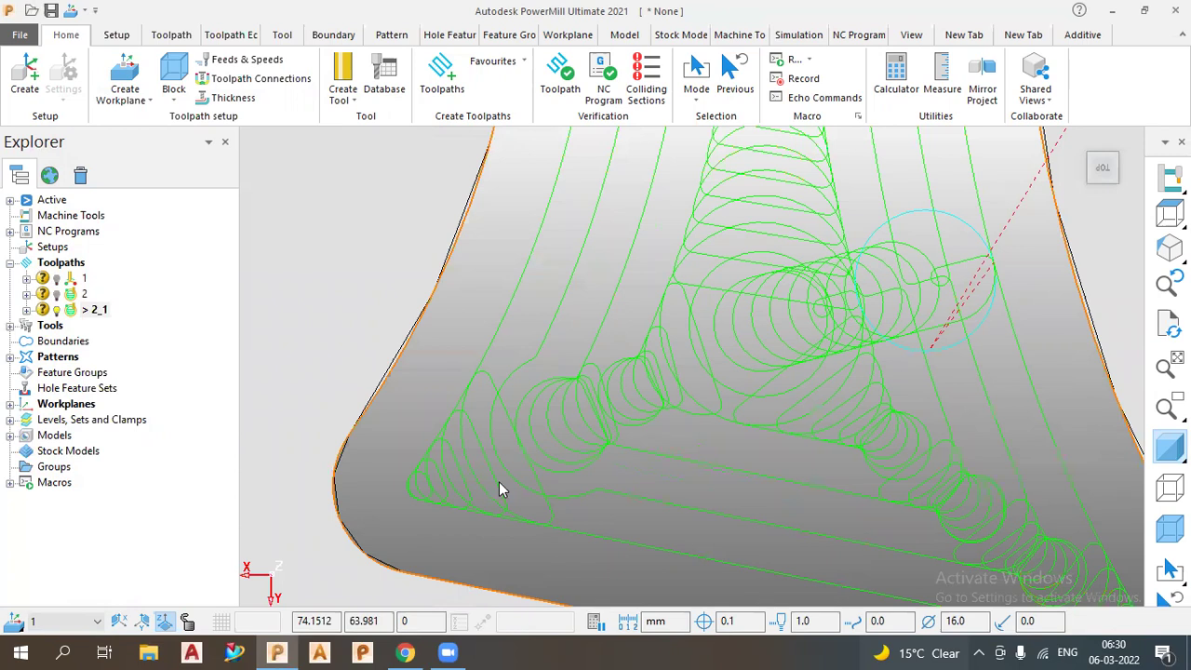
scroll(455, 441, down, 5)
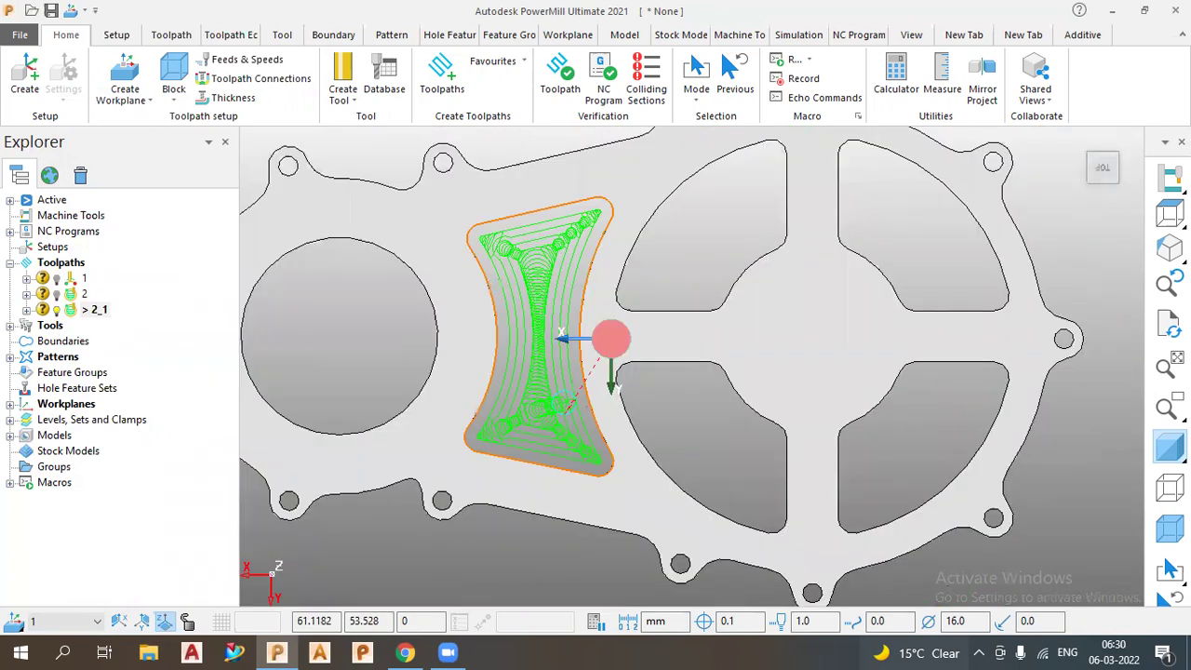
click(1158, 256)
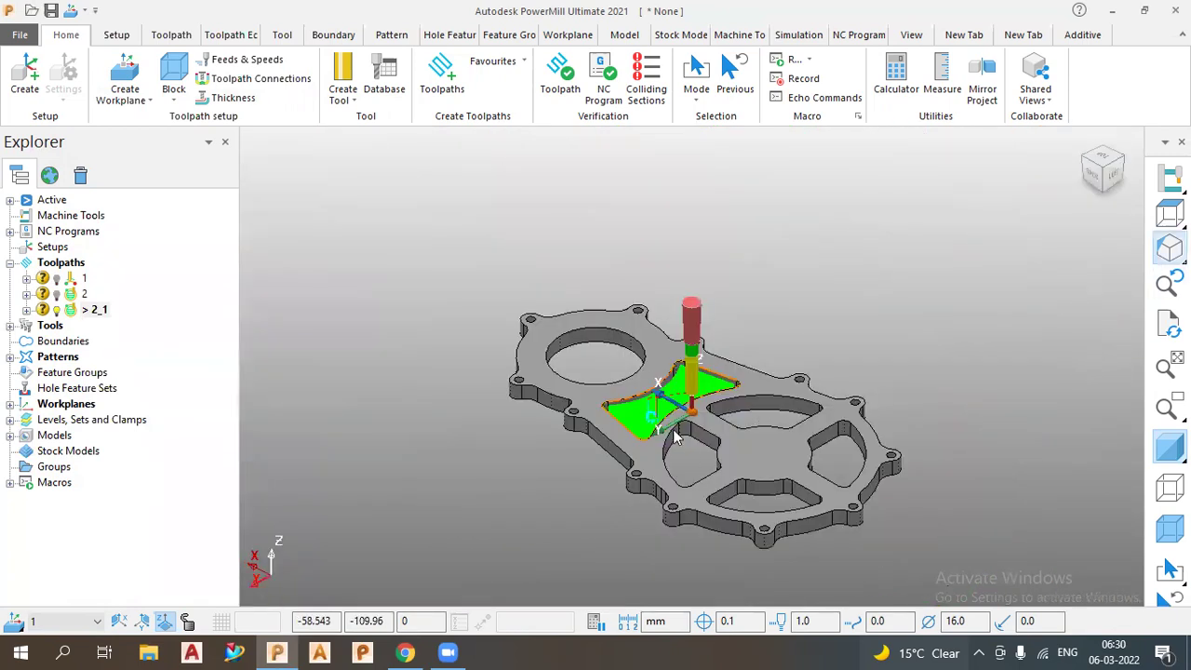
scroll(675, 438, up, 5)
scroll(676, 305, up, 2)
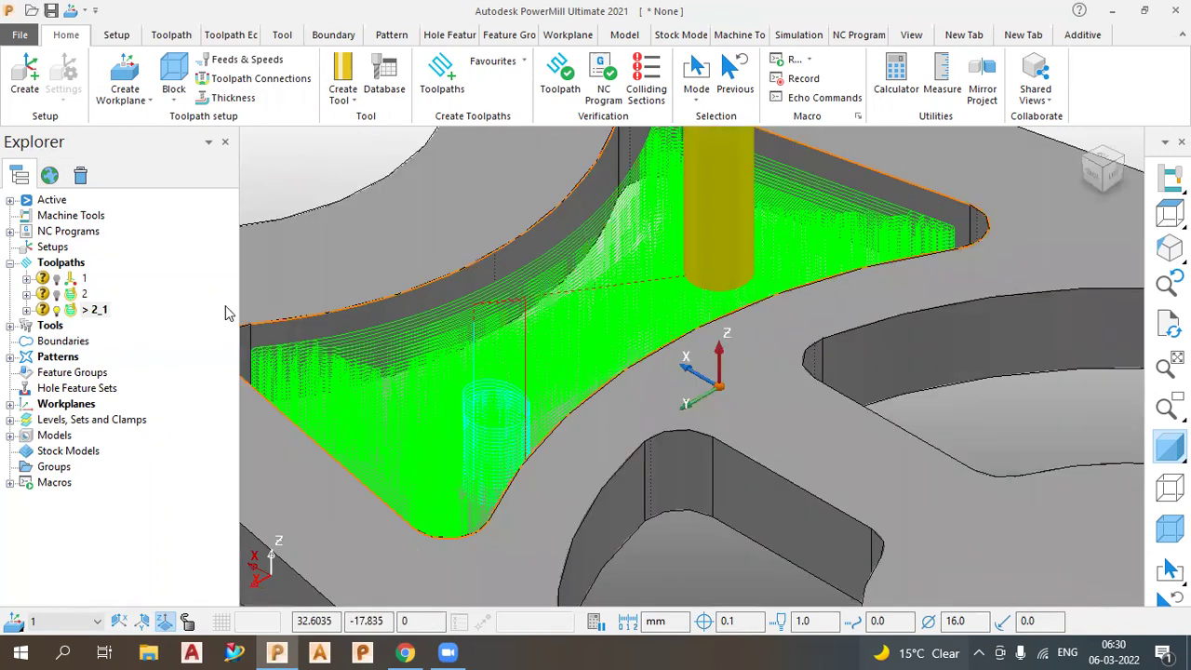
scroll(232, 311, down, 1)
Step: Reopen the settings of toolpath 2_1 for editing and set its vertical stepdown to 11 mm
right_click(102, 310)
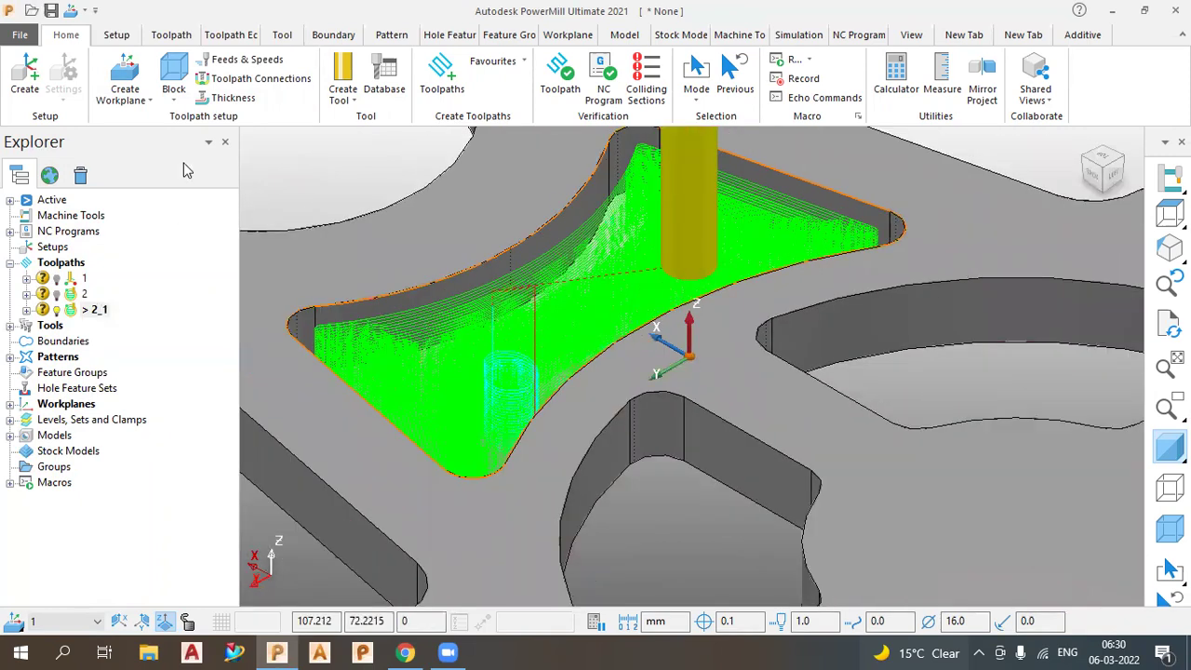
click(183, 110)
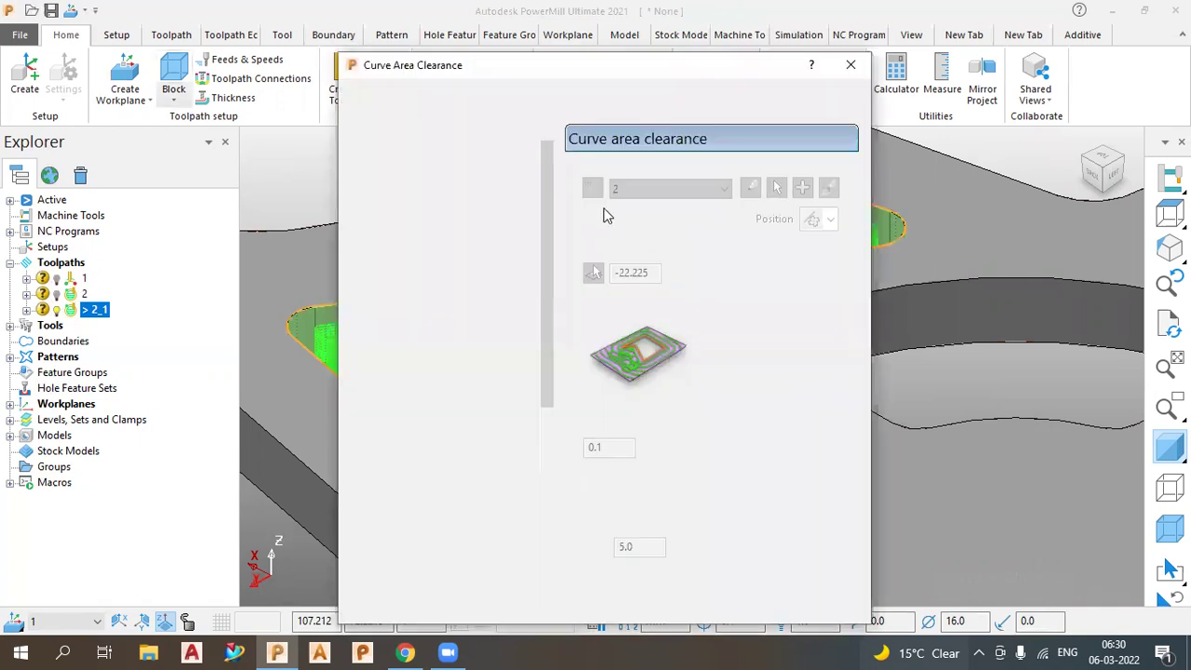
click(361, 100)
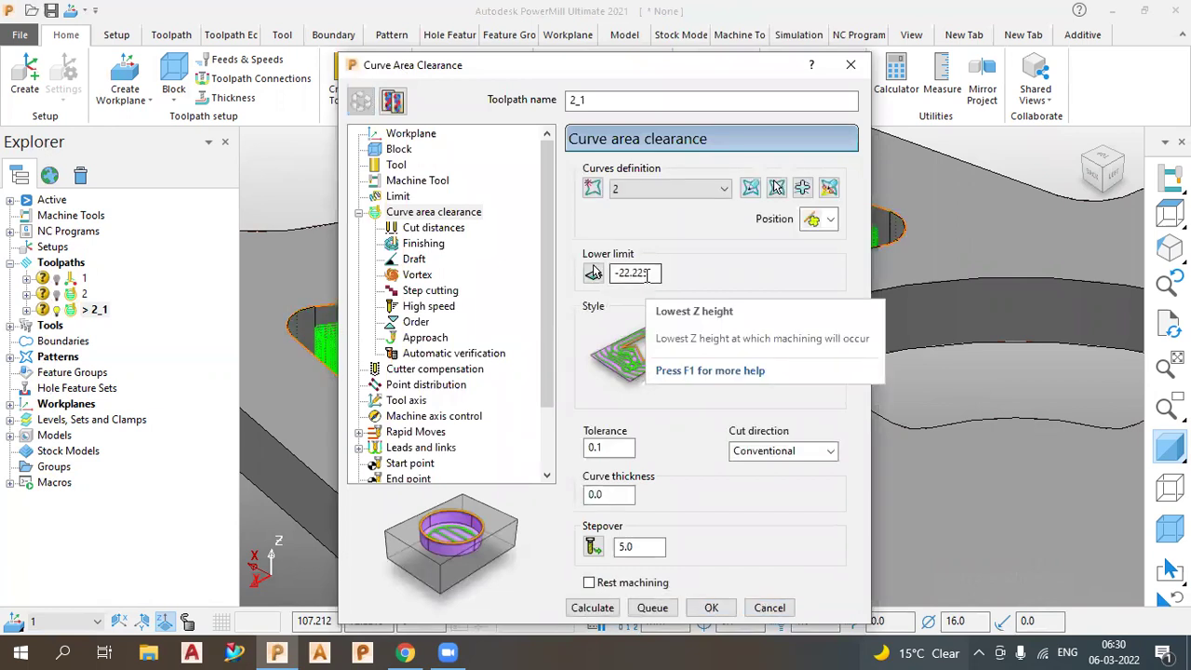
click(440, 229)
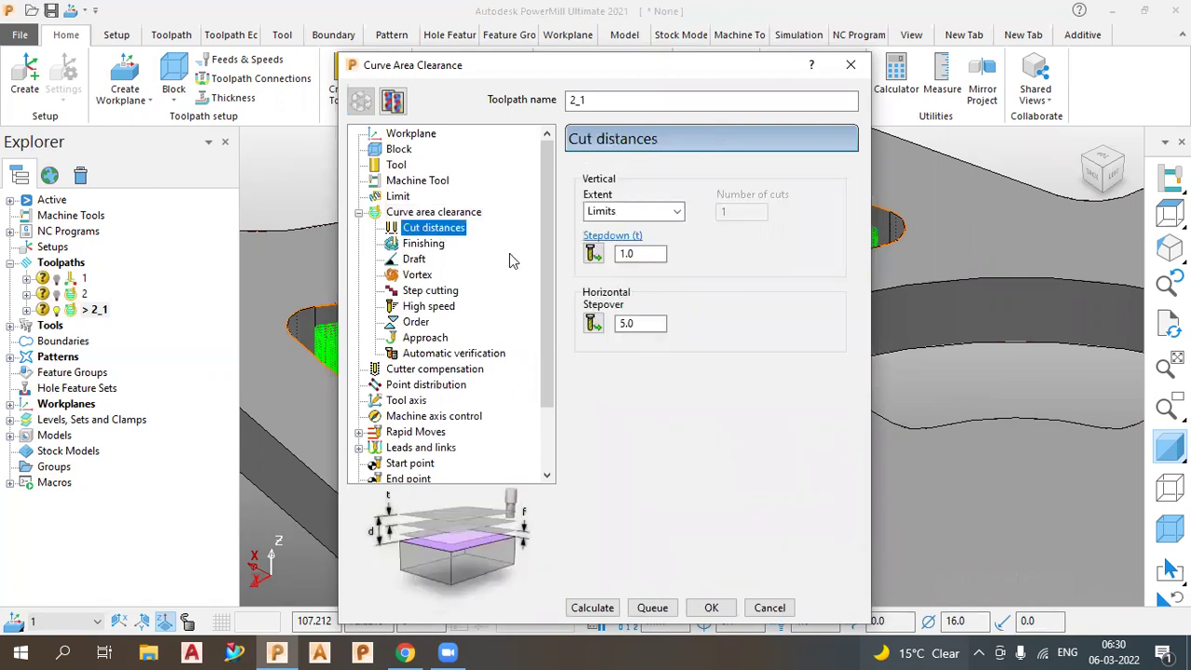
click(592, 254)
text(11)
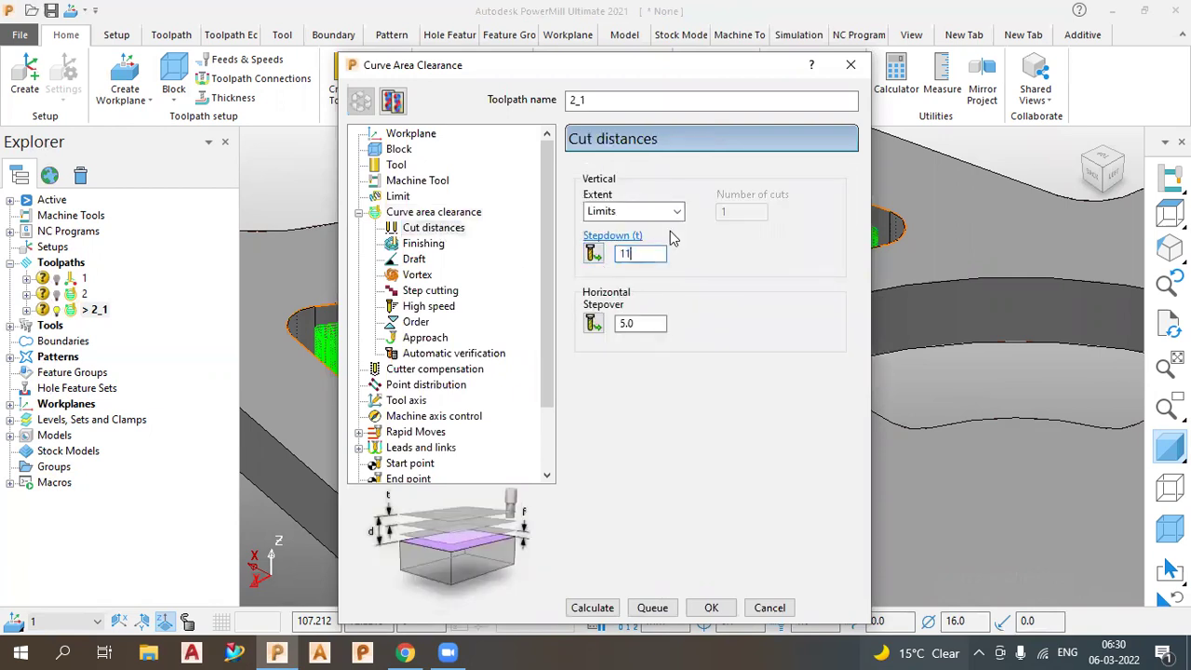
click(652, 326)
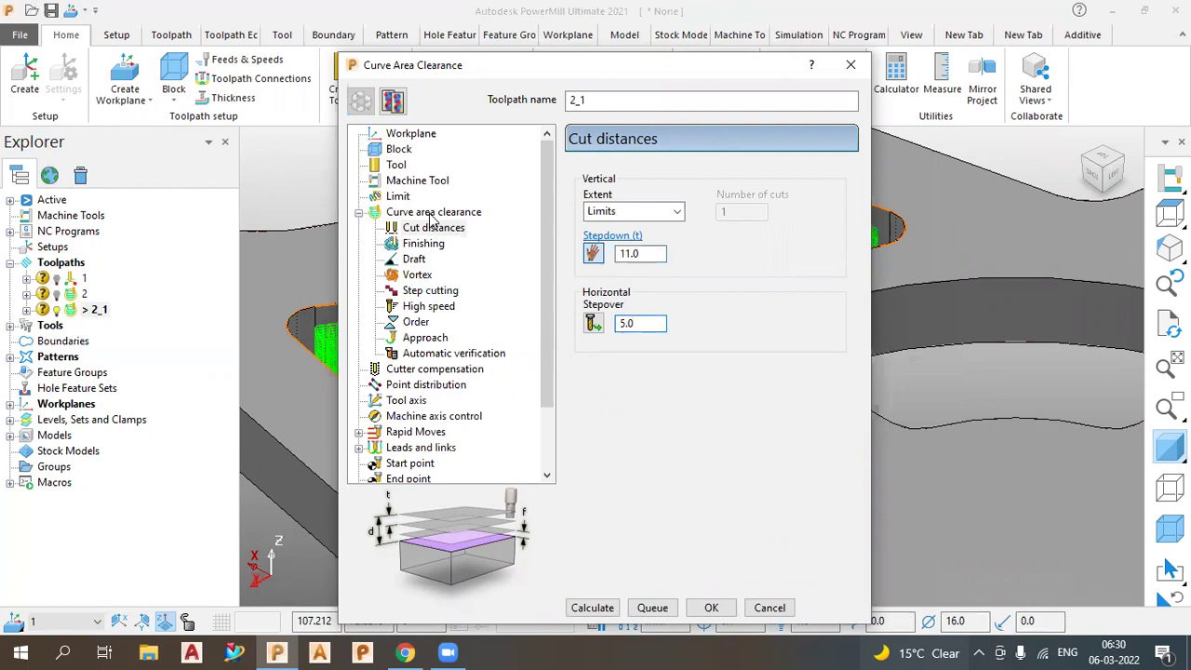
Step: Set the stepover of the vortex area clearance to 0.5 mm
key(Up)
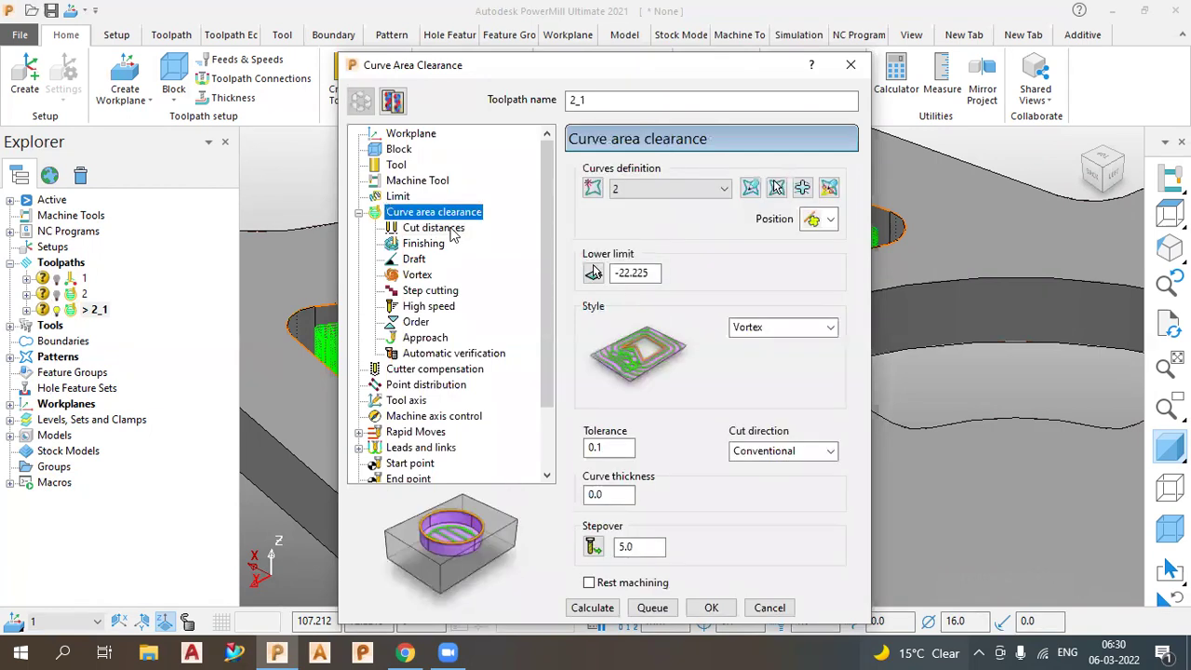
click(451, 229)
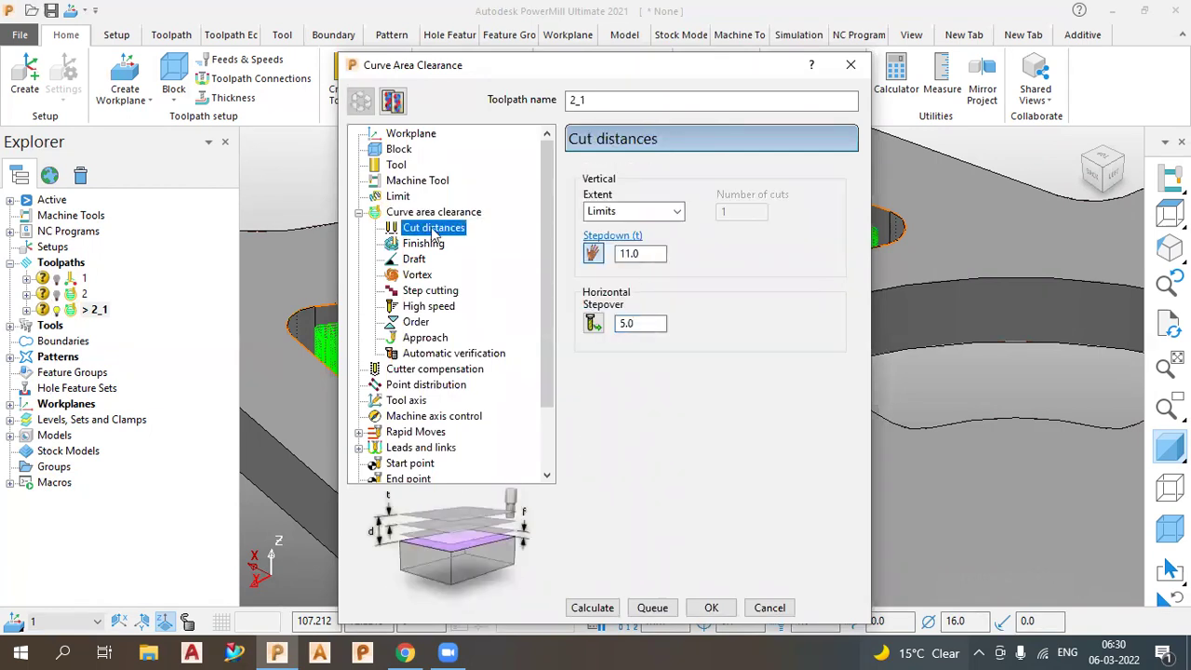
key(Up)
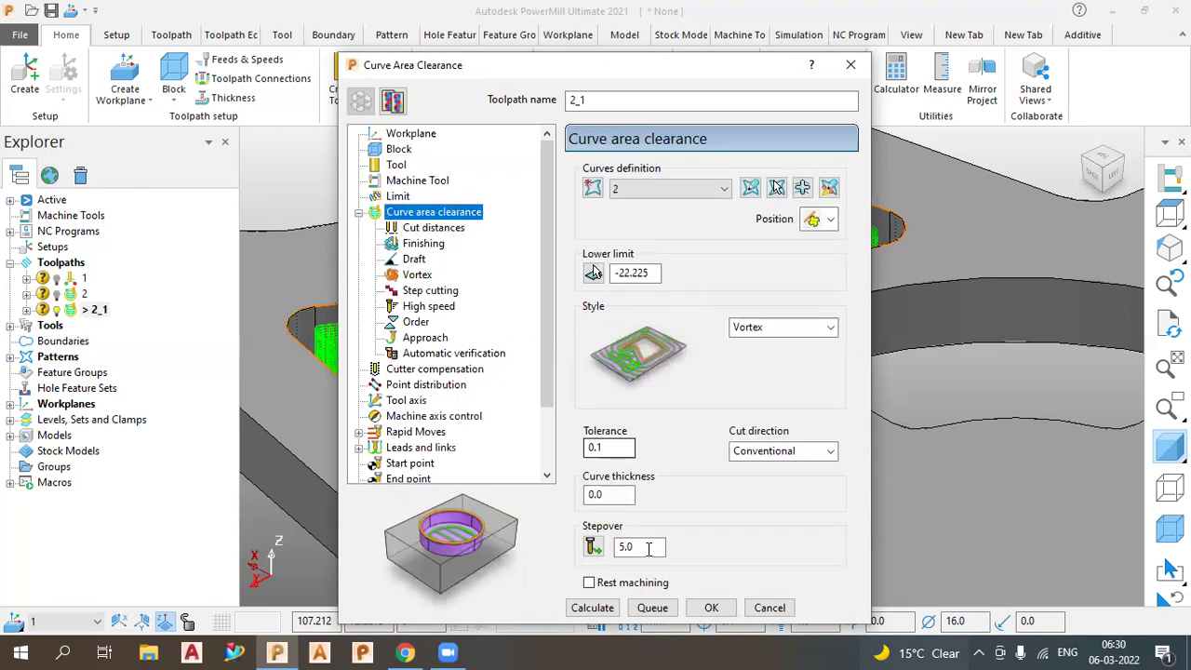
drag(649, 549, 616, 549)
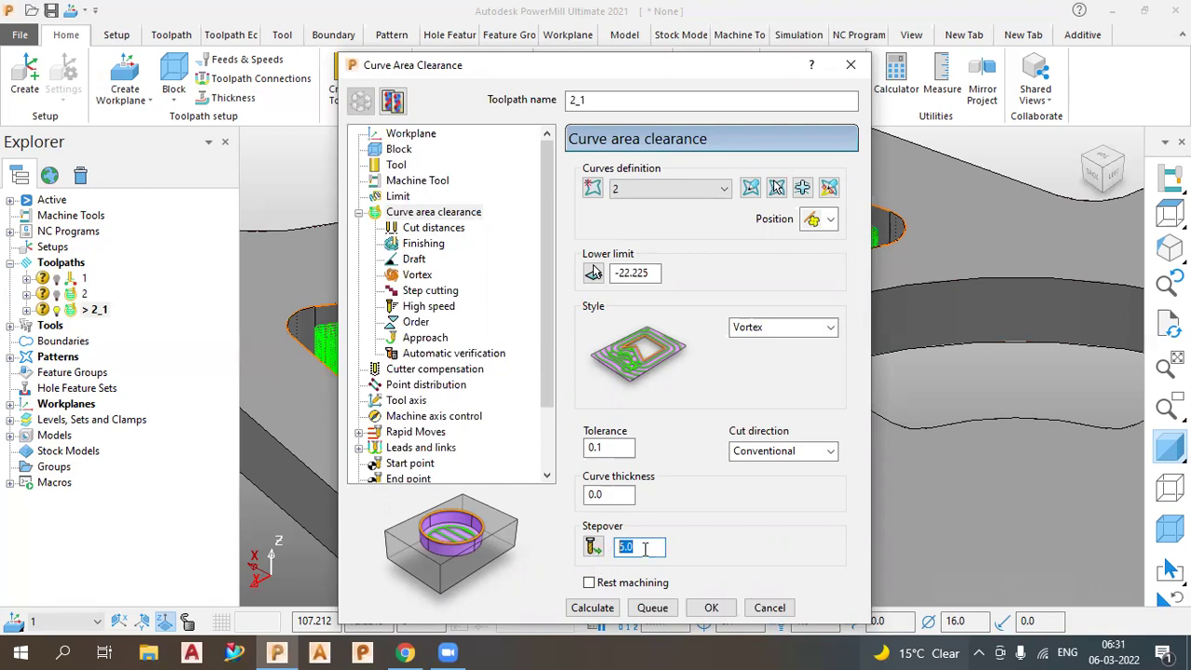
text(.5)
click(620, 497)
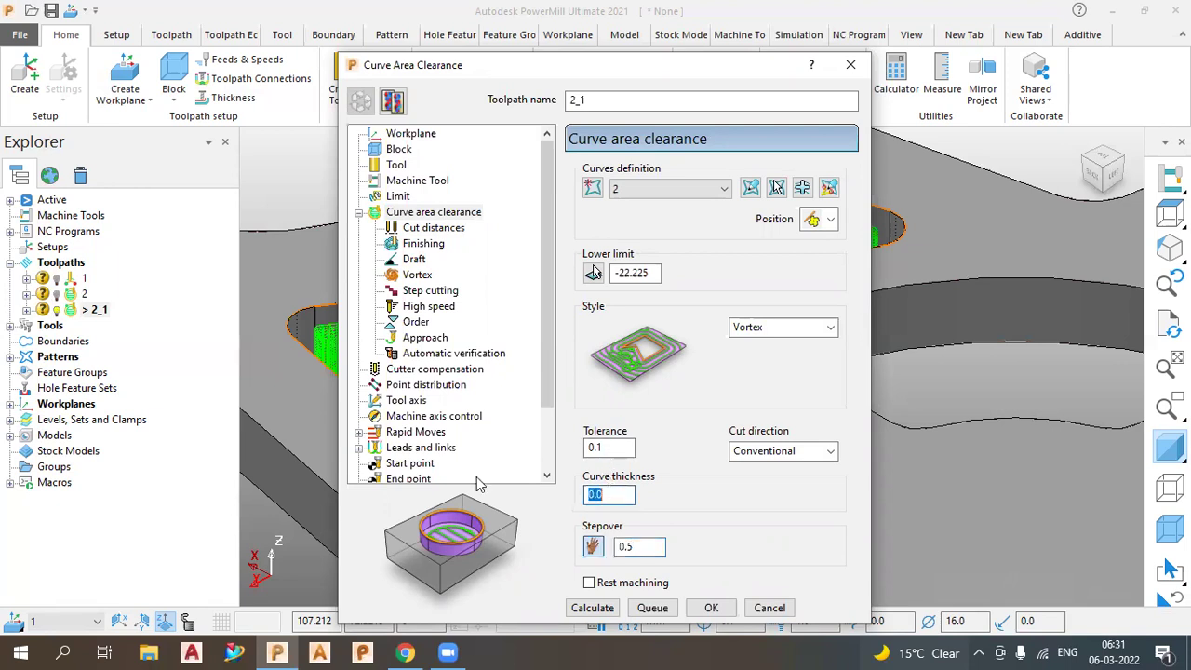
Step: Set the spindle speed of toolpath 2_1 to 8000 rpm in its feeds and speeds
click(416, 454)
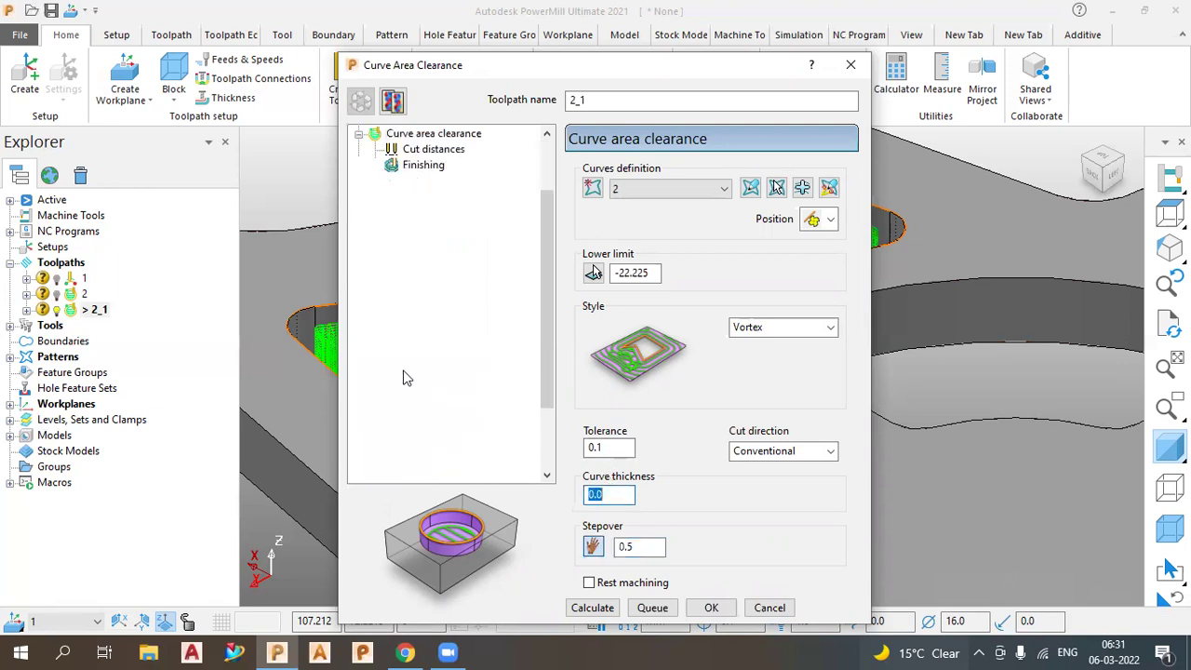
click(376, 371)
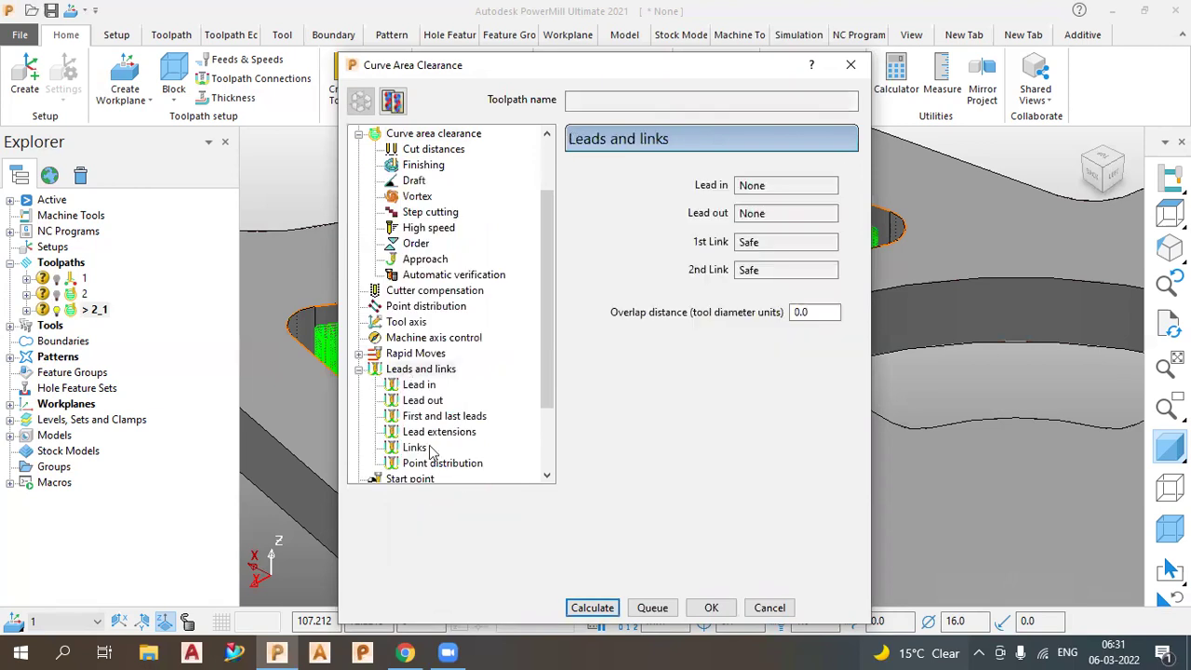
scroll(430, 456, down, 2)
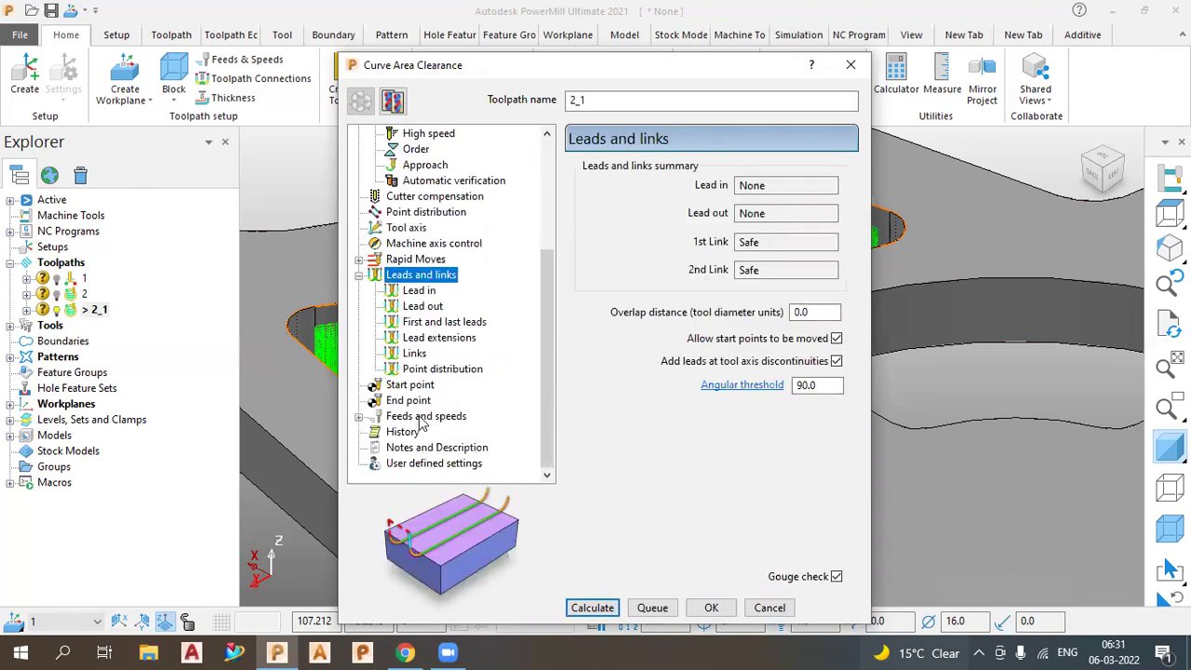
click(420, 417)
click(634, 231)
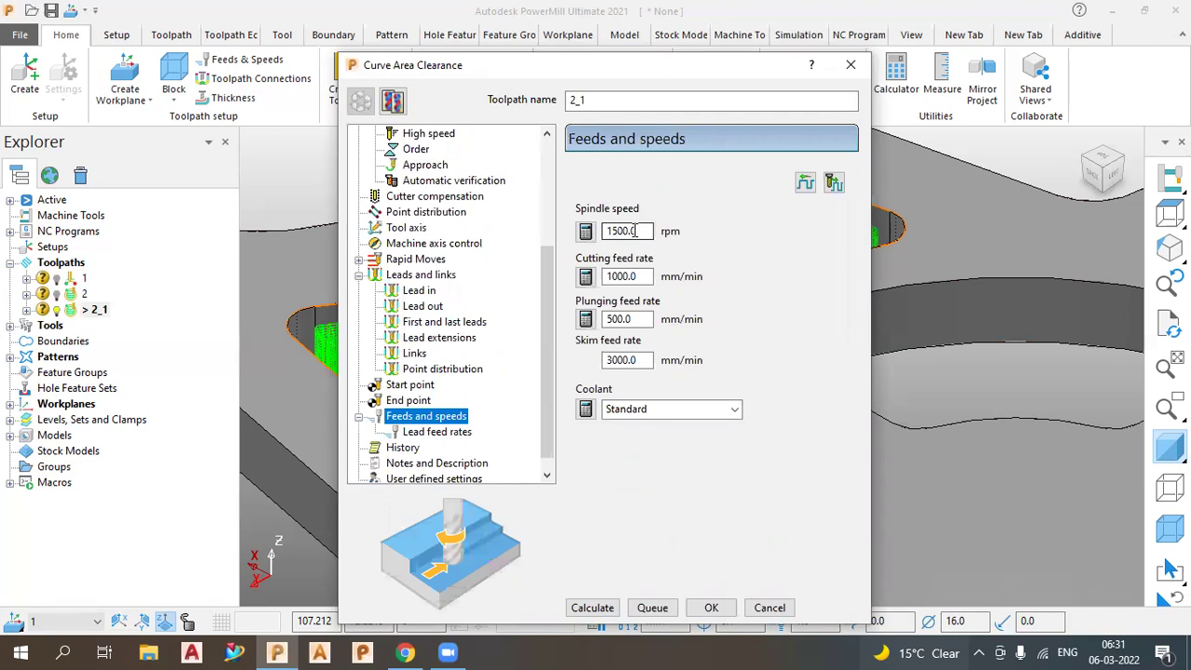
double_click(635, 231)
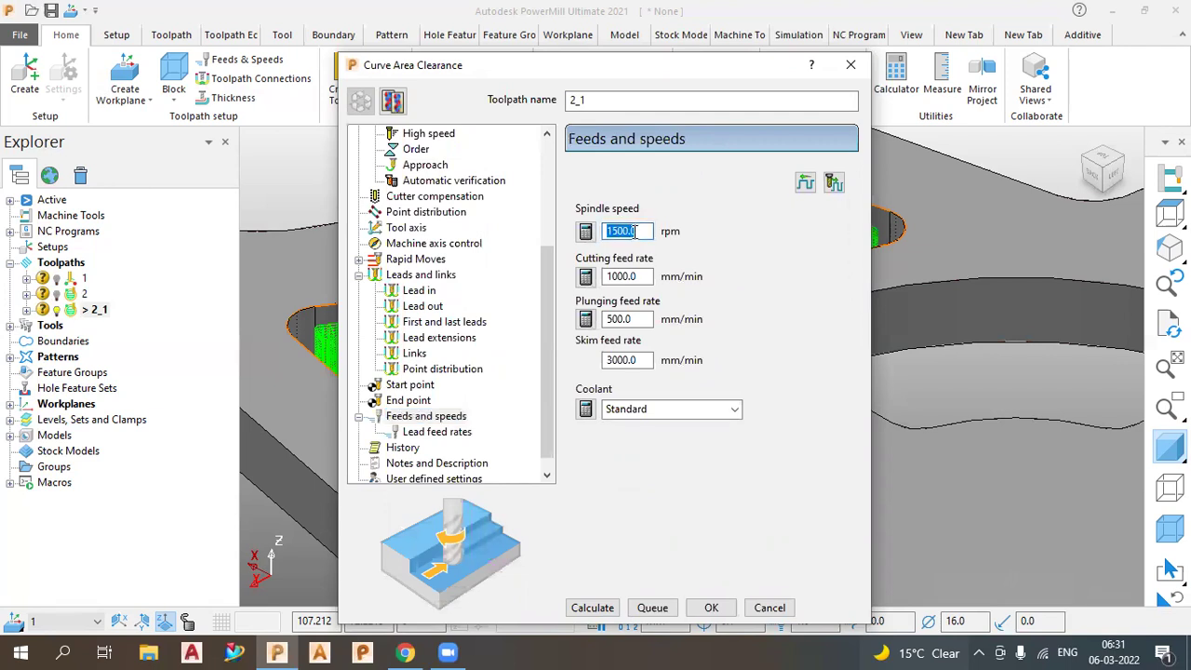
text(8000)
click(643, 276)
double_click(643, 277)
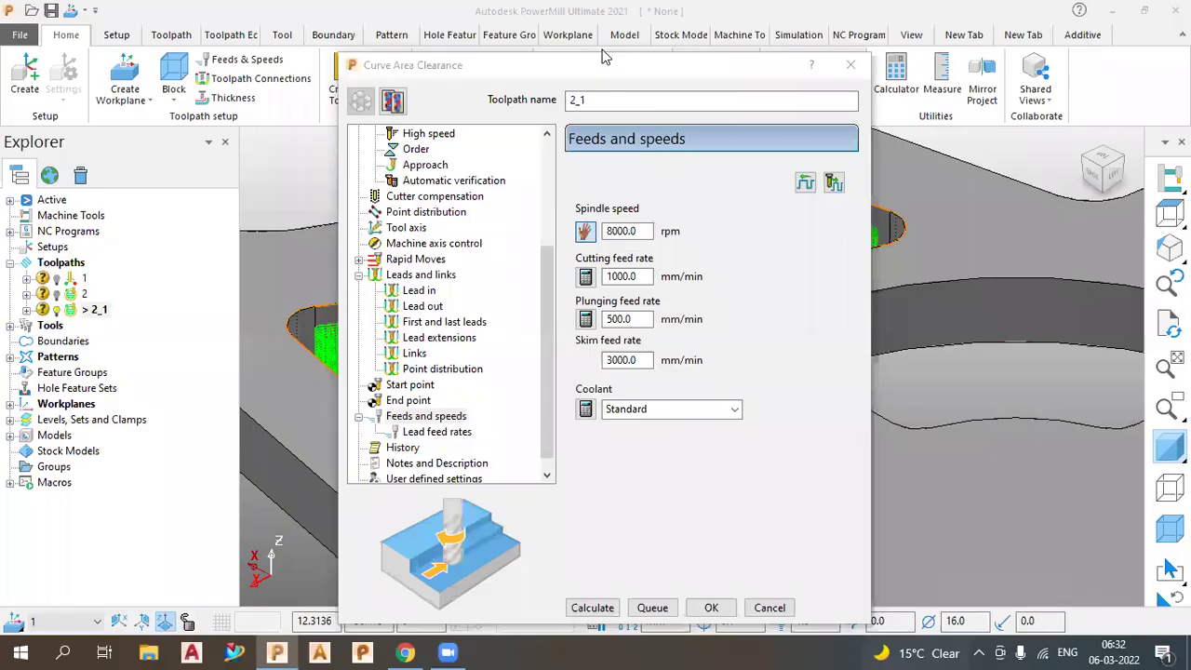
Step: Set the cutting feed rate of toolpath 2_1 to 3000 mm/min and check the other feed rates
click(631, 237)
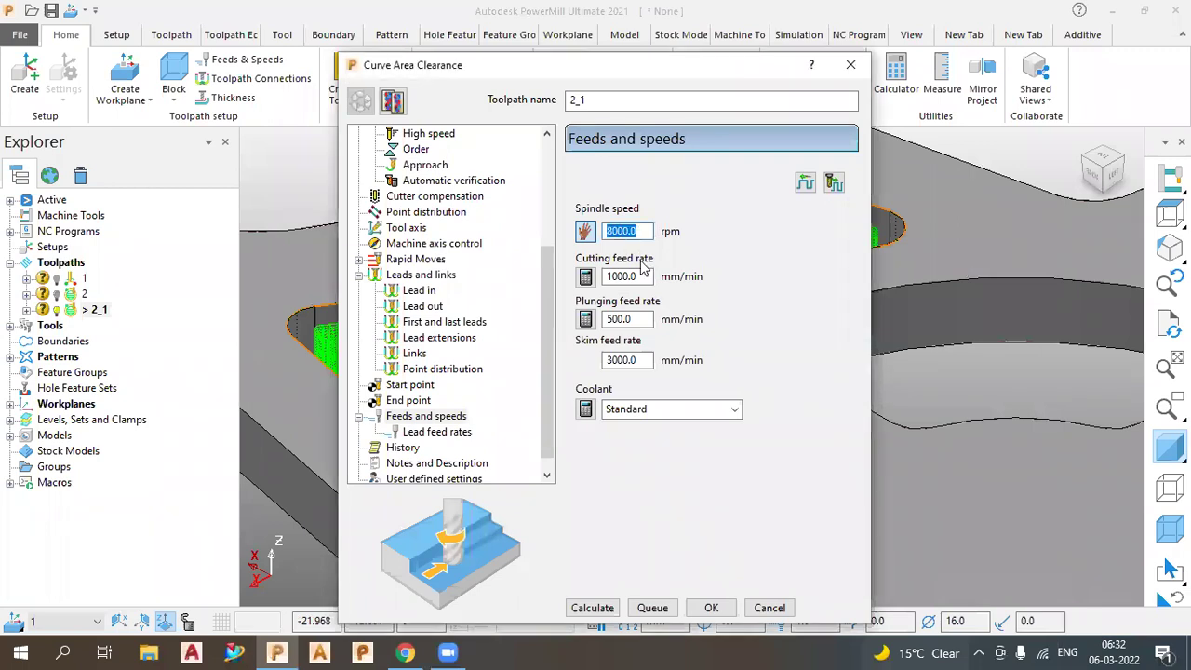
click(642, 277)
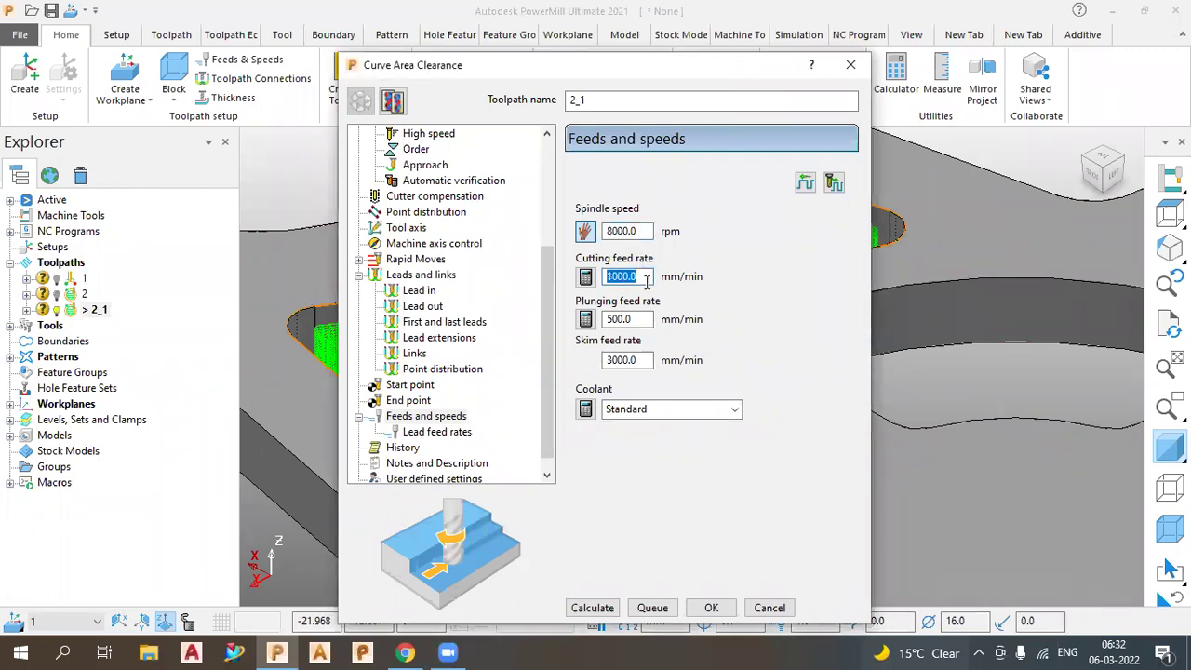
text(3000)
click(644, 320)
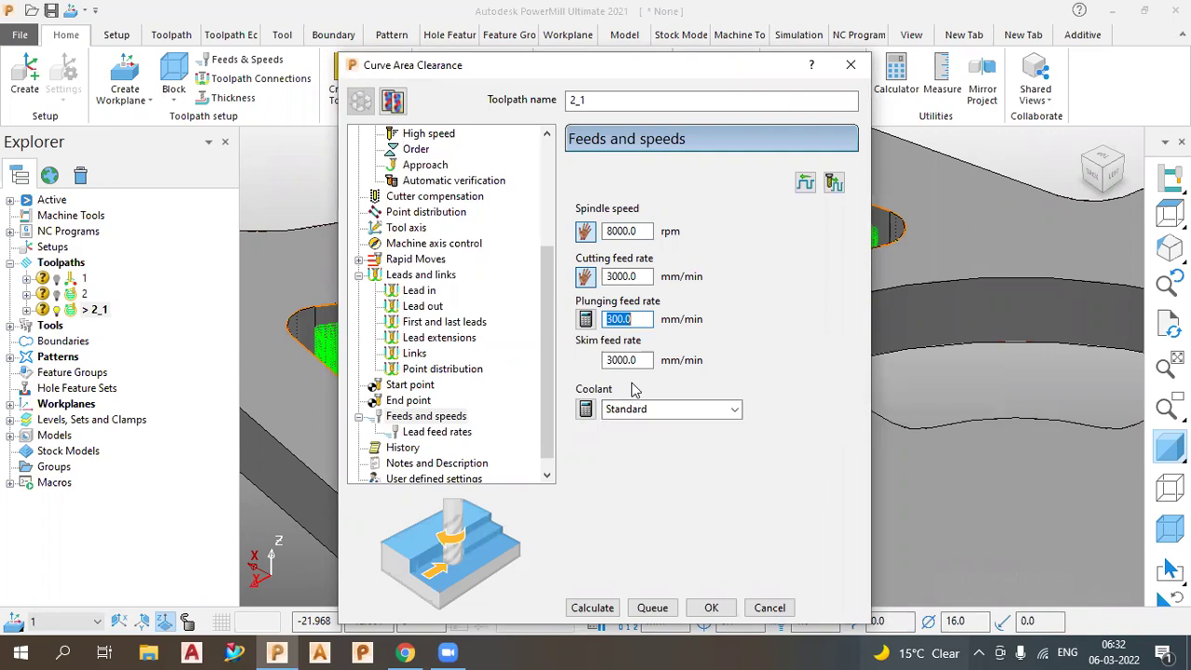
click(647, 359)
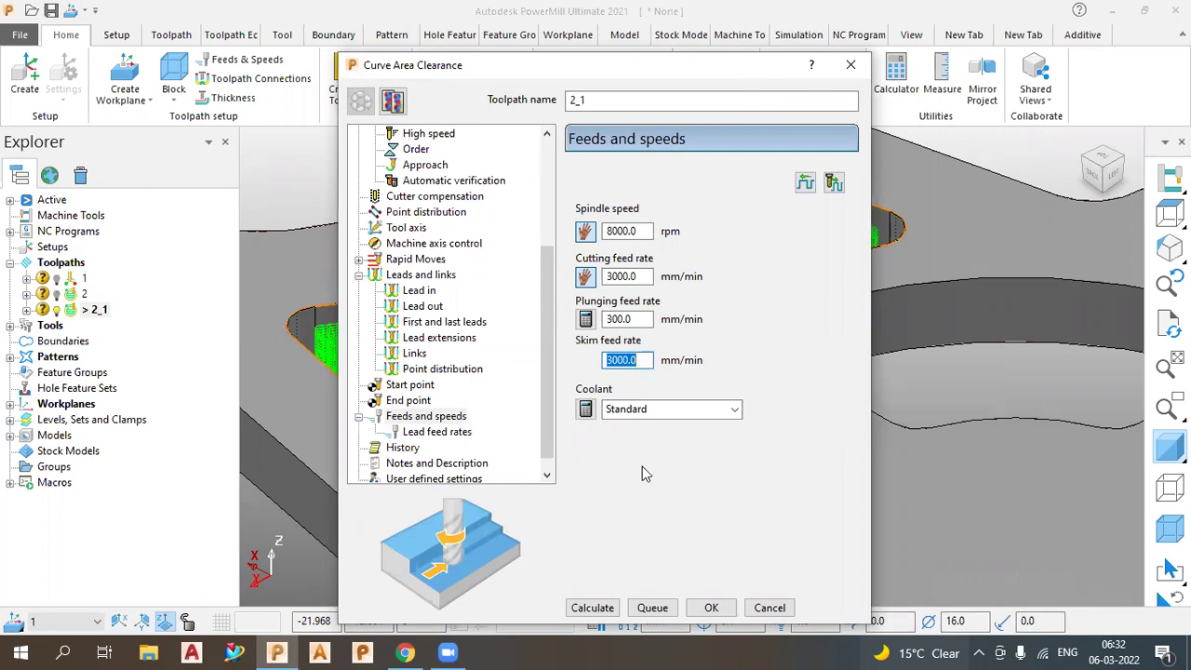
click(622, 231)
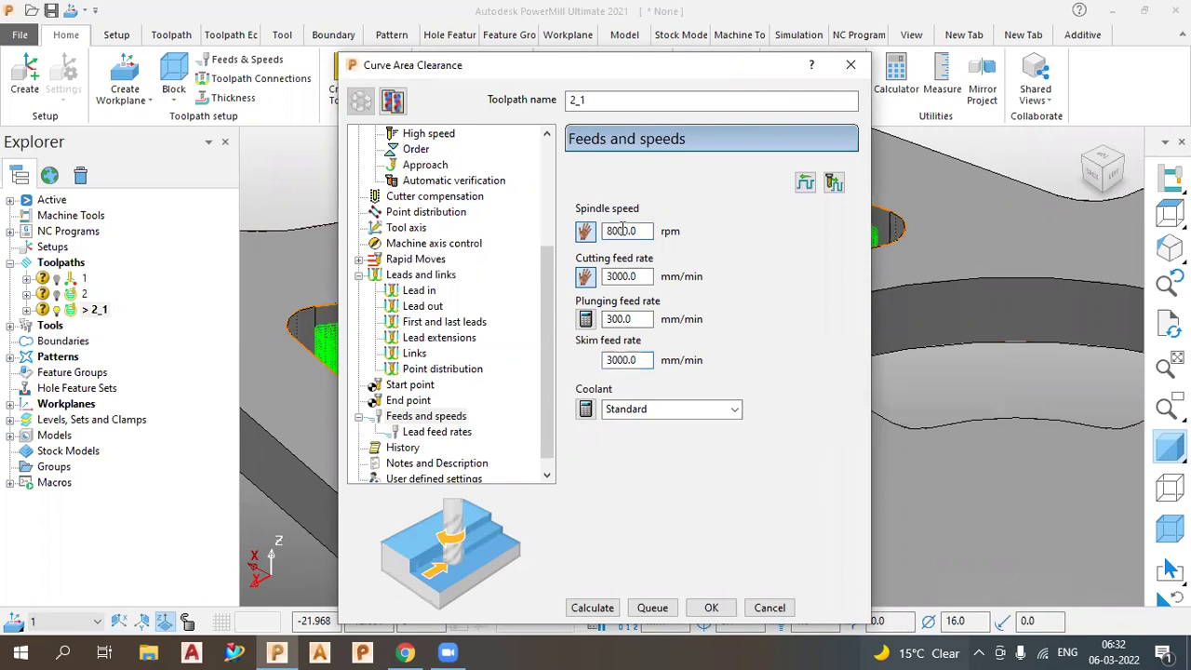
Step: Calculate toolpath 2_1 with the changed settings, close the strategy settings and inspect the recalculated passes in the pocket
click(614, 614)
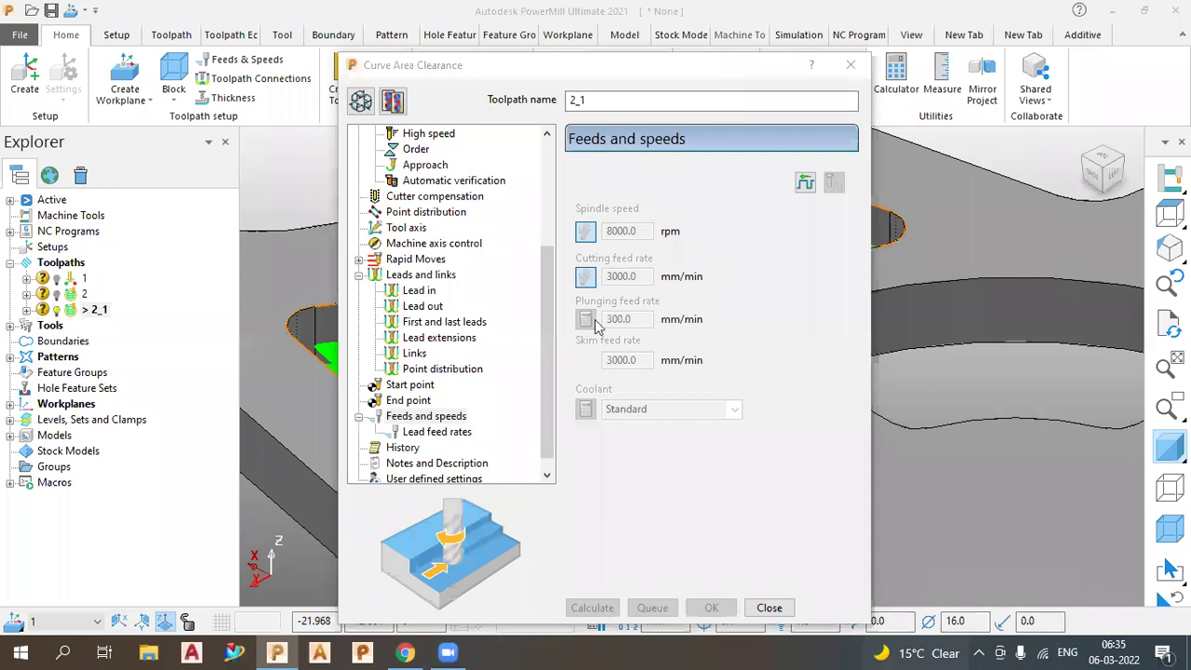
key(Escape)
scroll(596, 480, up, 3)
middle_drag(611, 500, 570, 265)
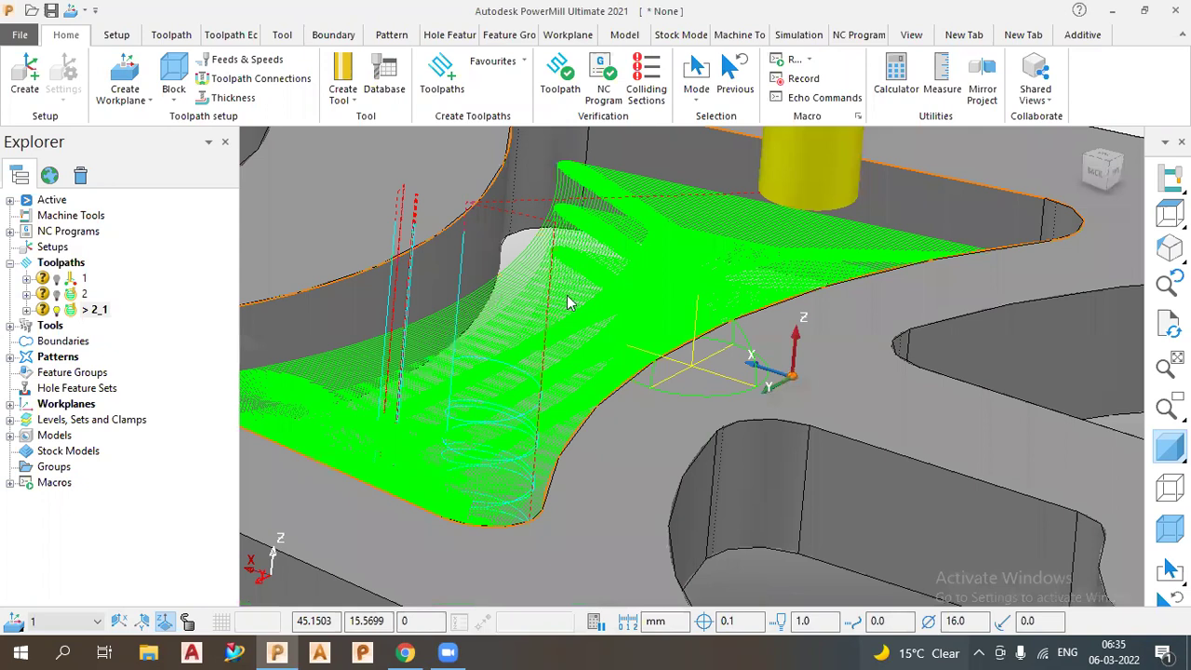
middle_drag(571, 307, 786, 330)
scroll(782, 335, down, 5)
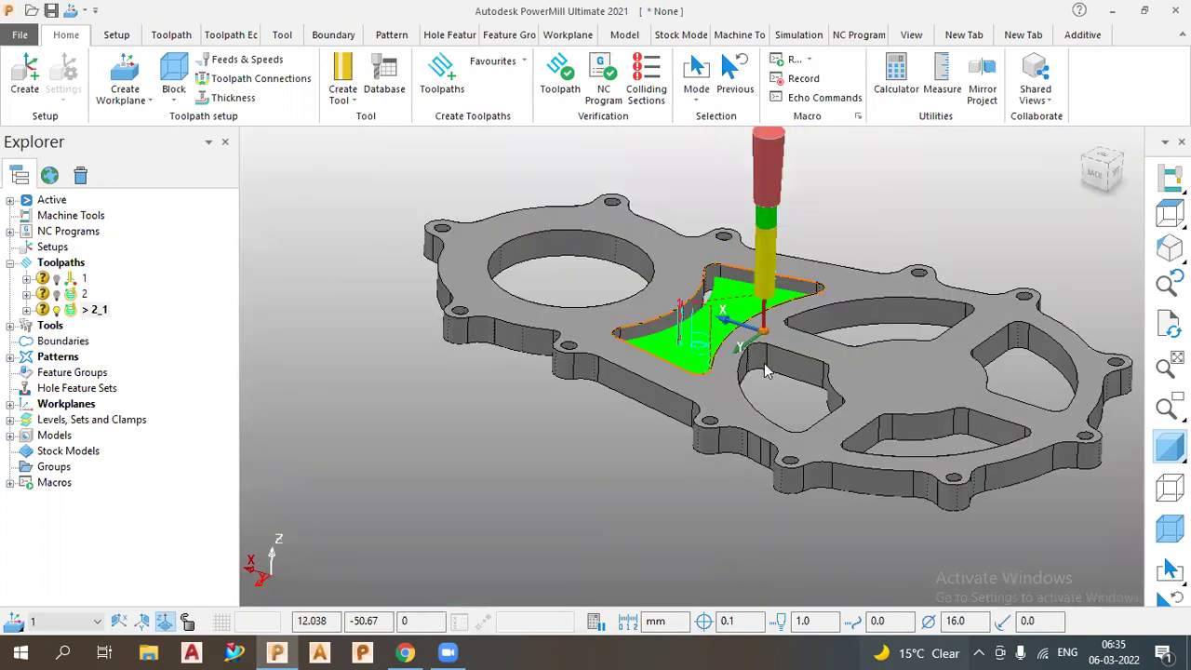
Step: Check the total machining time and number of lifts in the statistics of toolpath 2_1
scroll(786, 311, up, 2)
scroll(786, 312, up, 2)
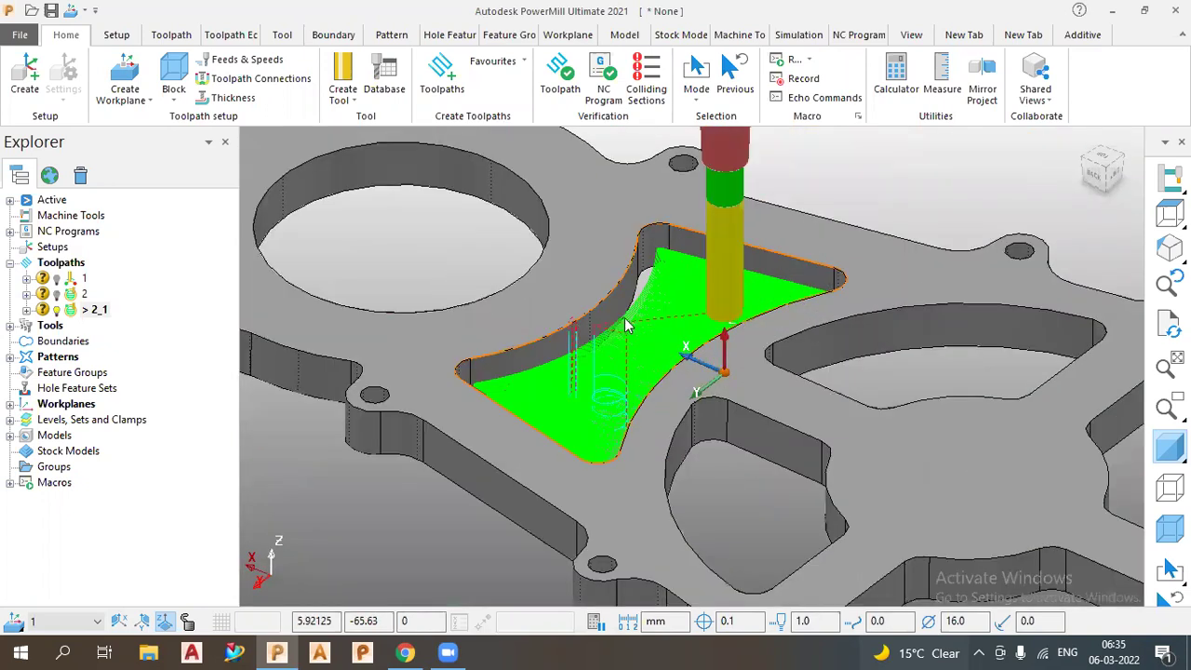
scroll(639, 307, up, 3)
scroll(638, 301, down, 3)
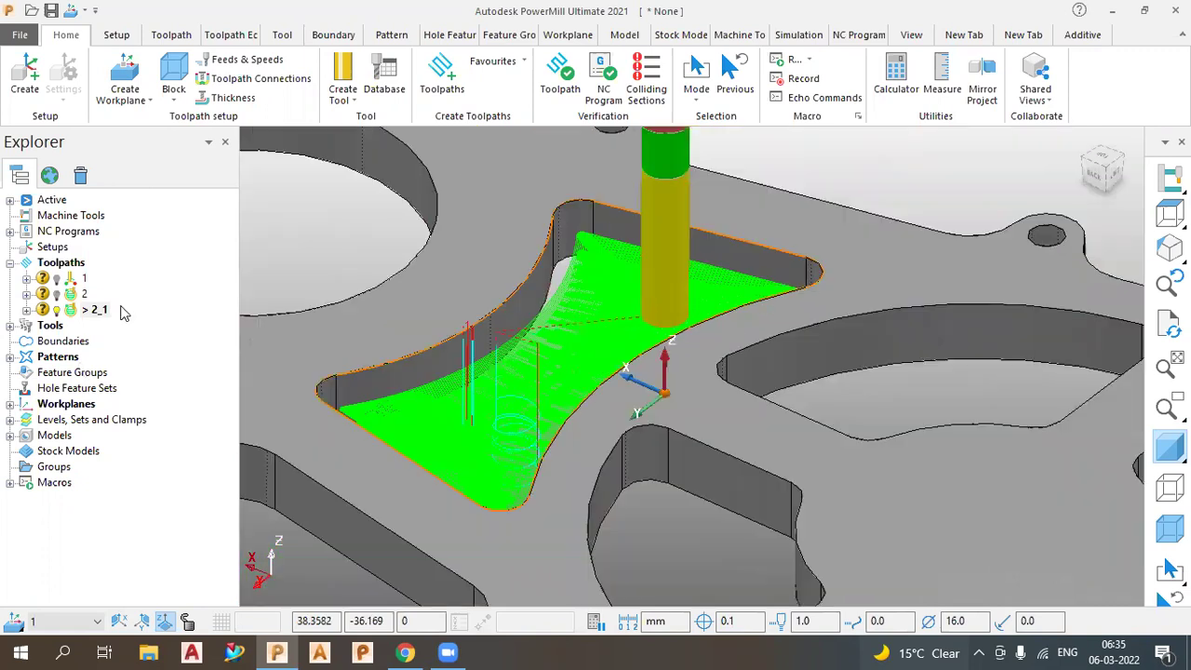
key(ctrl+1)
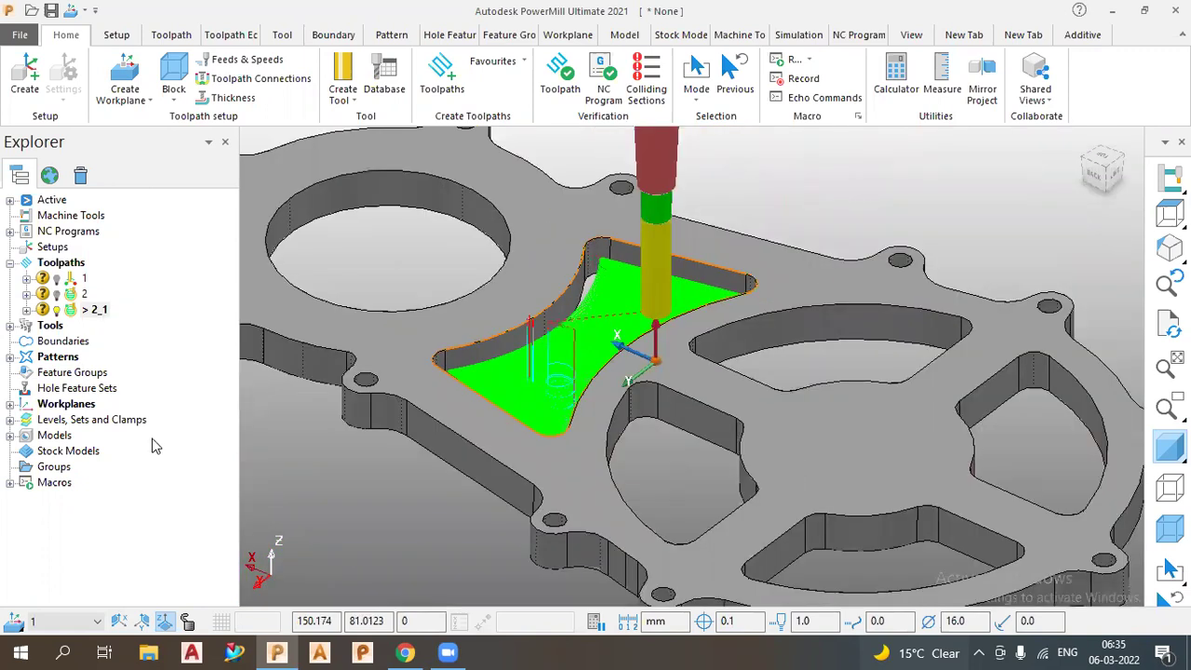
right_click(101, 310)
click(157, 437)
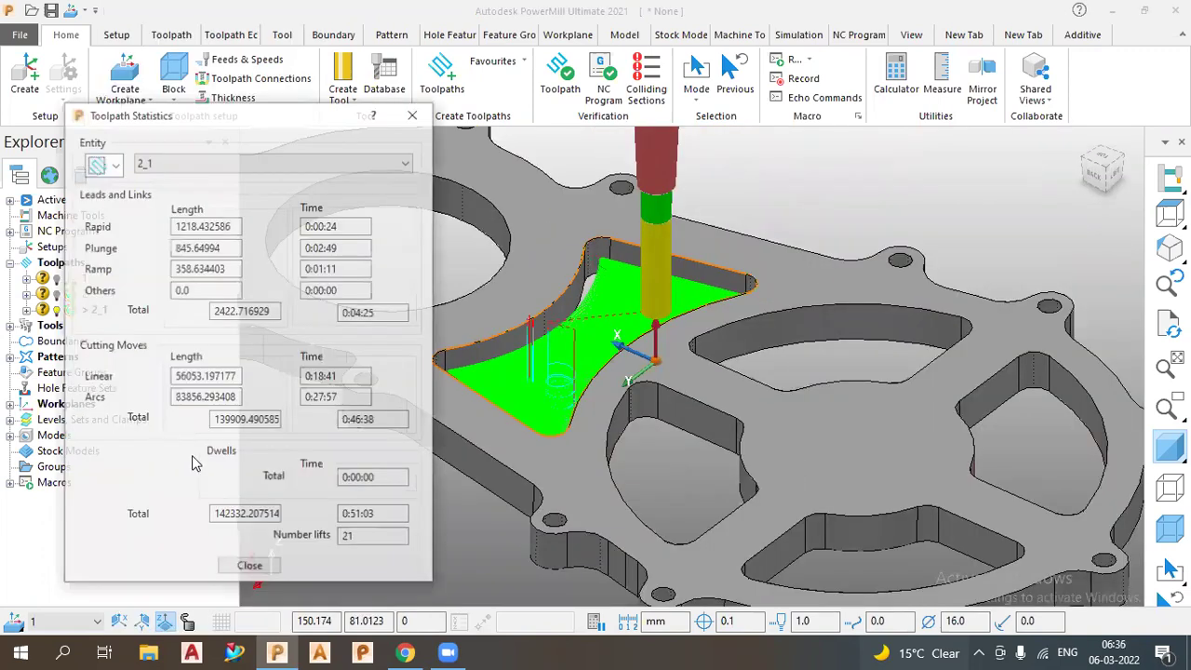
double_click(339, 517)
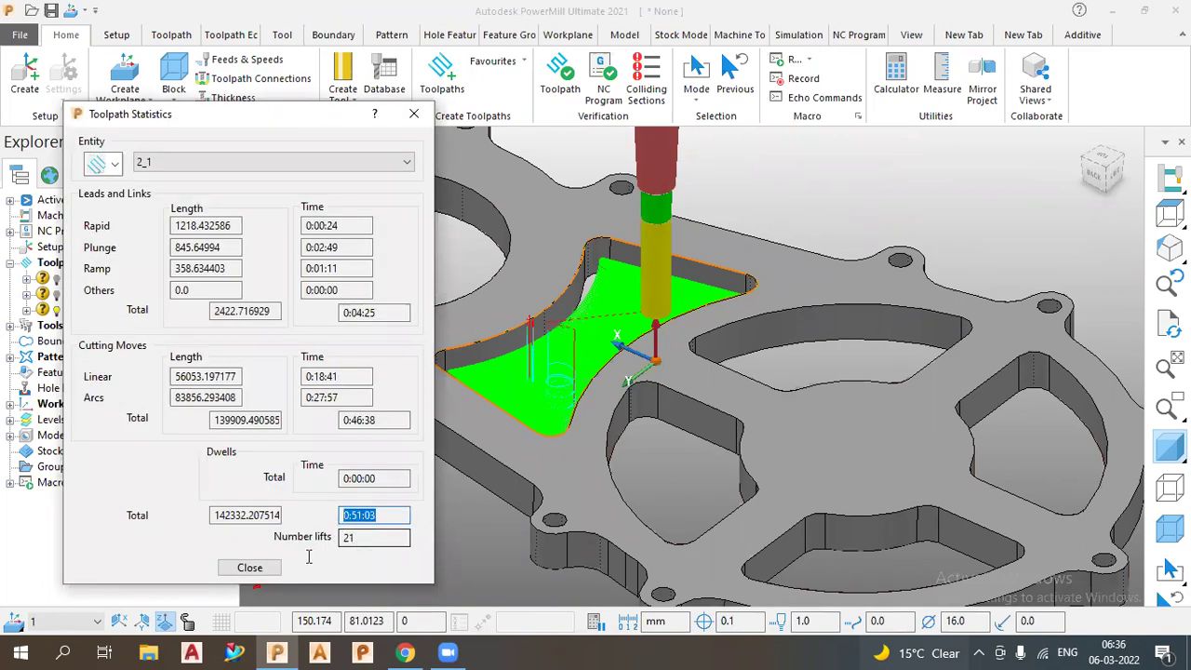
key(Tab)
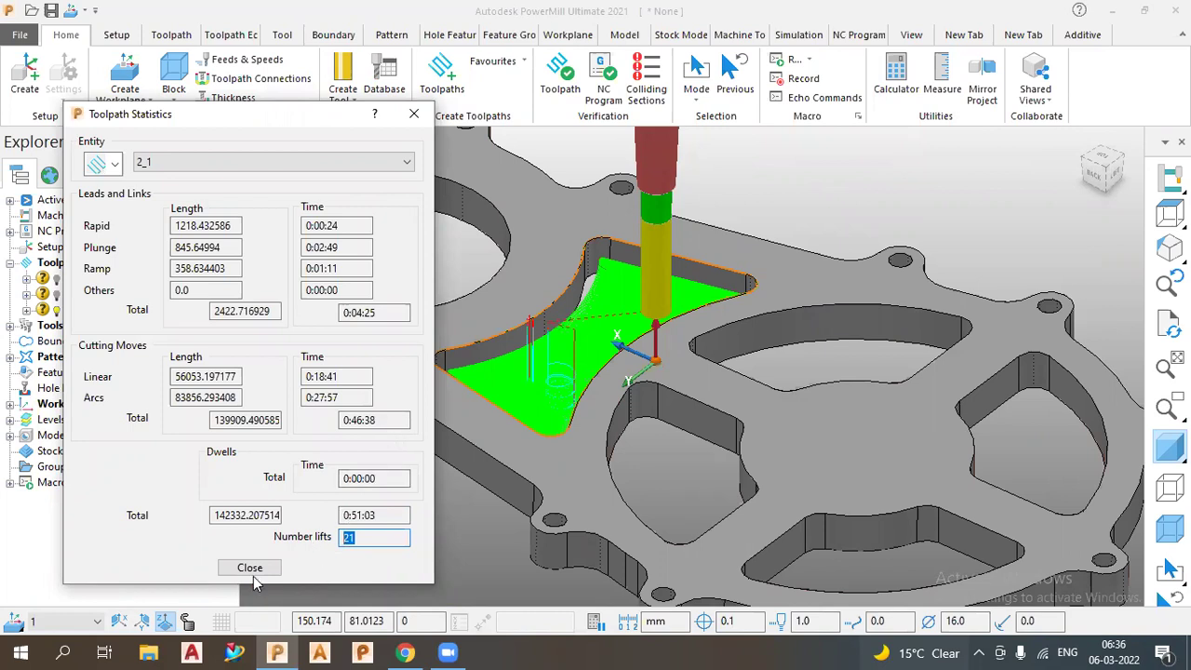
click(656, 402)
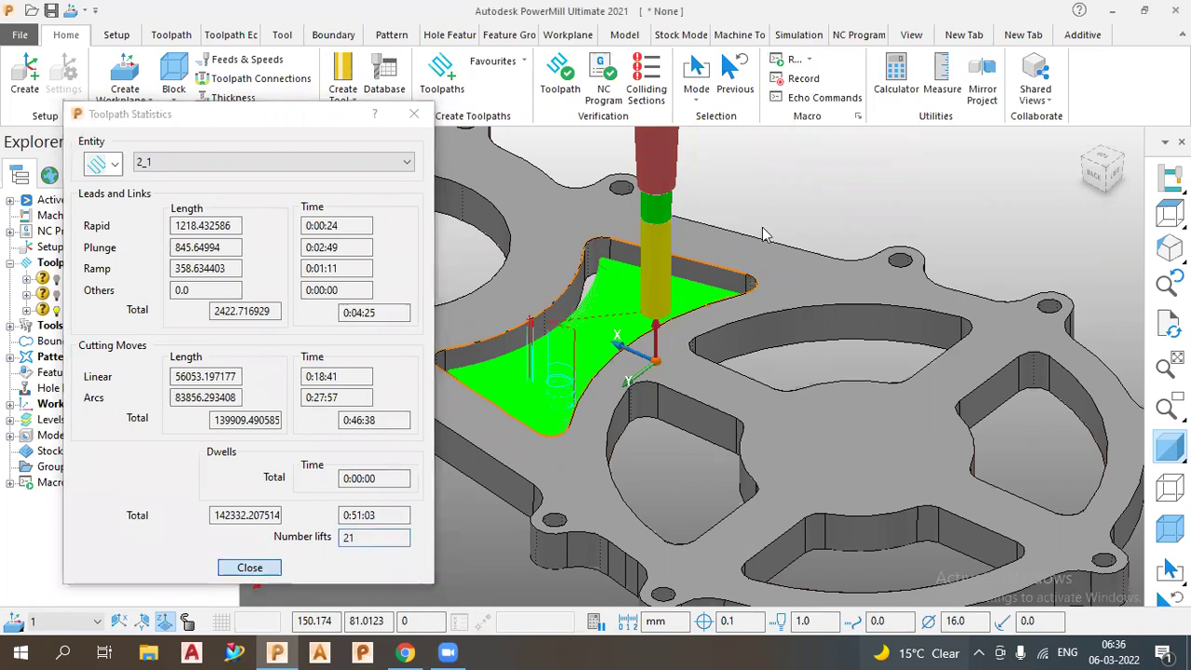
key(Escape)
Step: Activate toolpath 2 and open its curve area clearance settings for editing at the advanced offset options
middle_drag(686, 484, 602, 358)
middle_drag(370, 335, 242, 331)
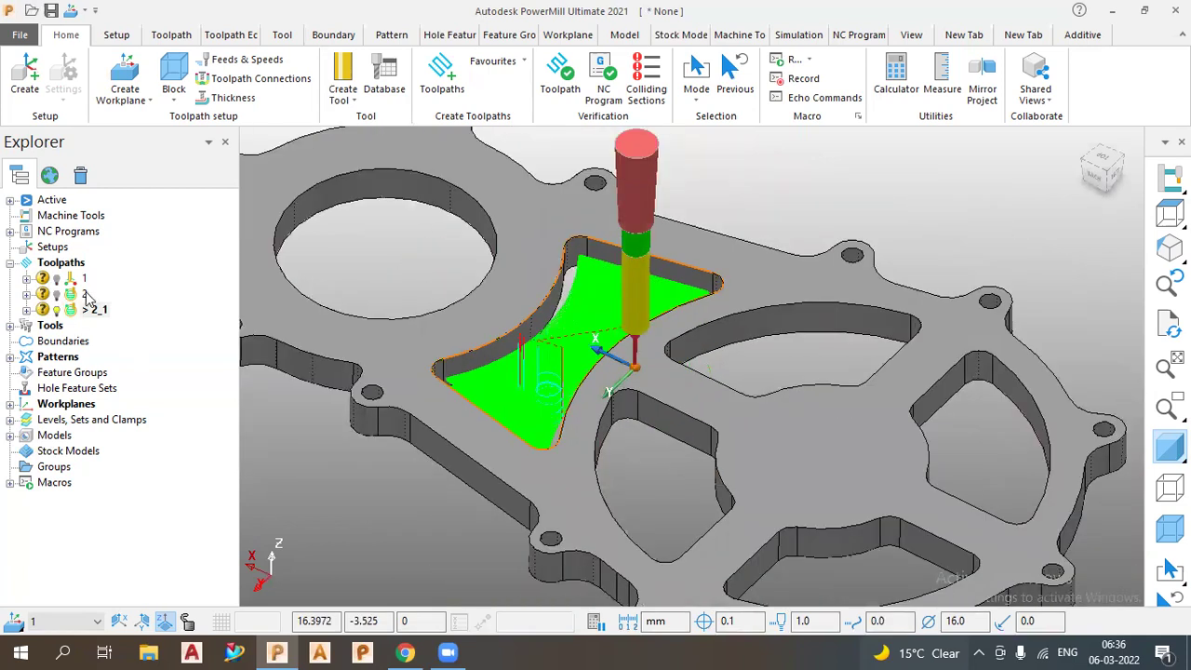
right_click(86, 296)
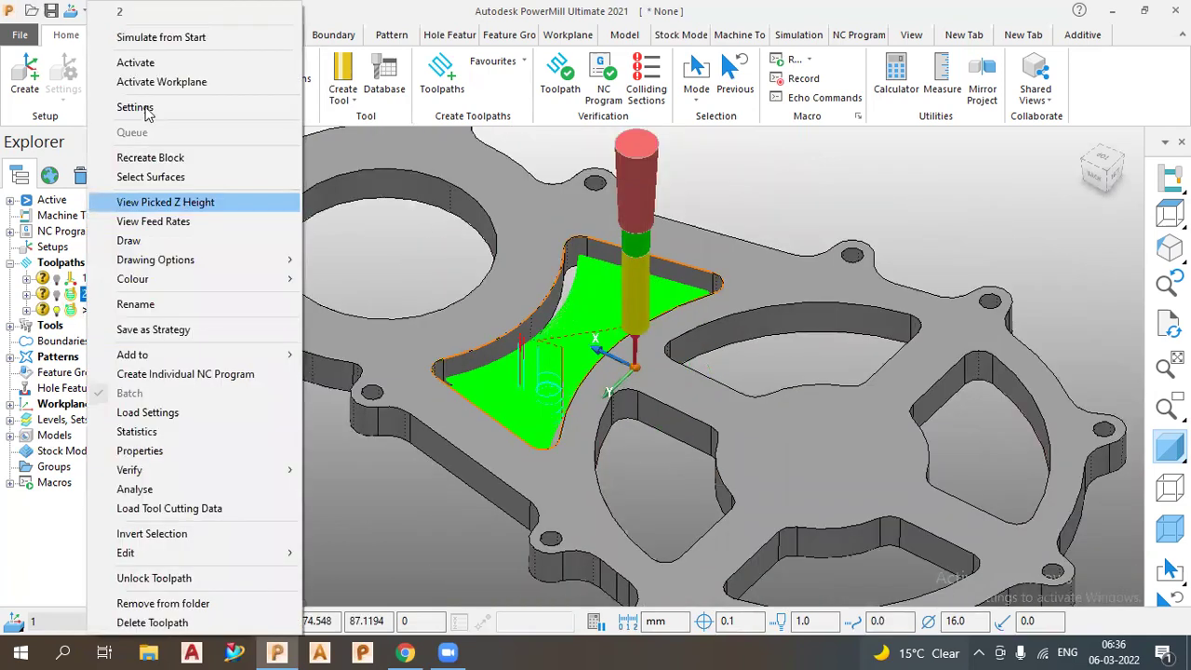
click(144, 109)
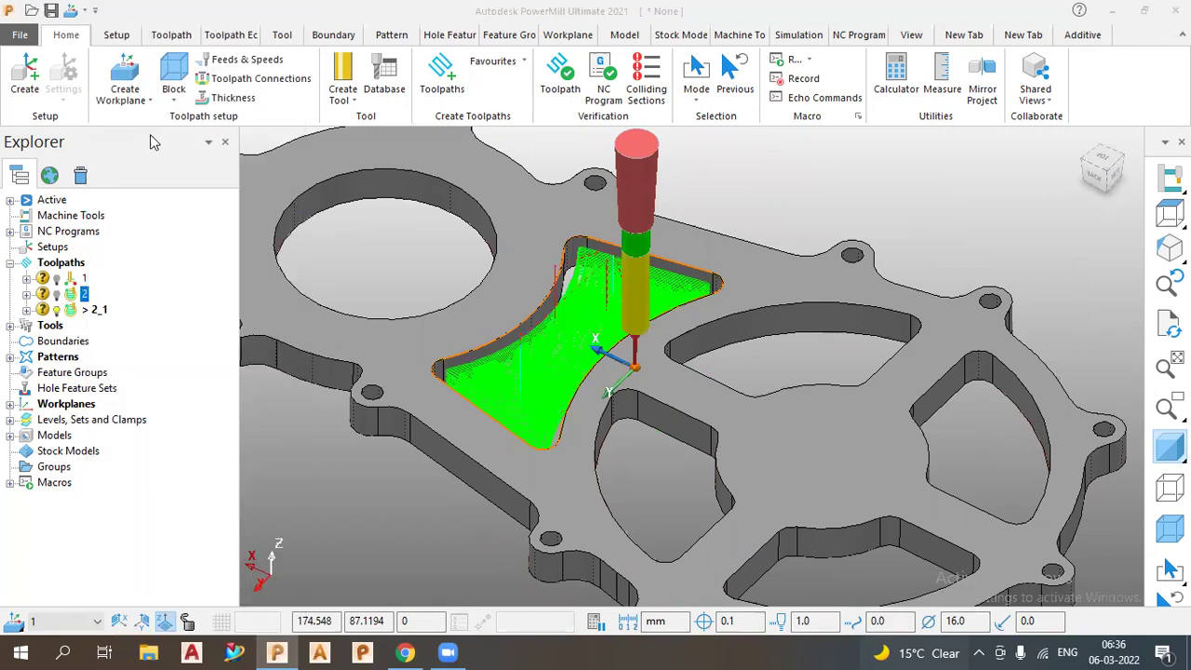
double_click(81, 294)
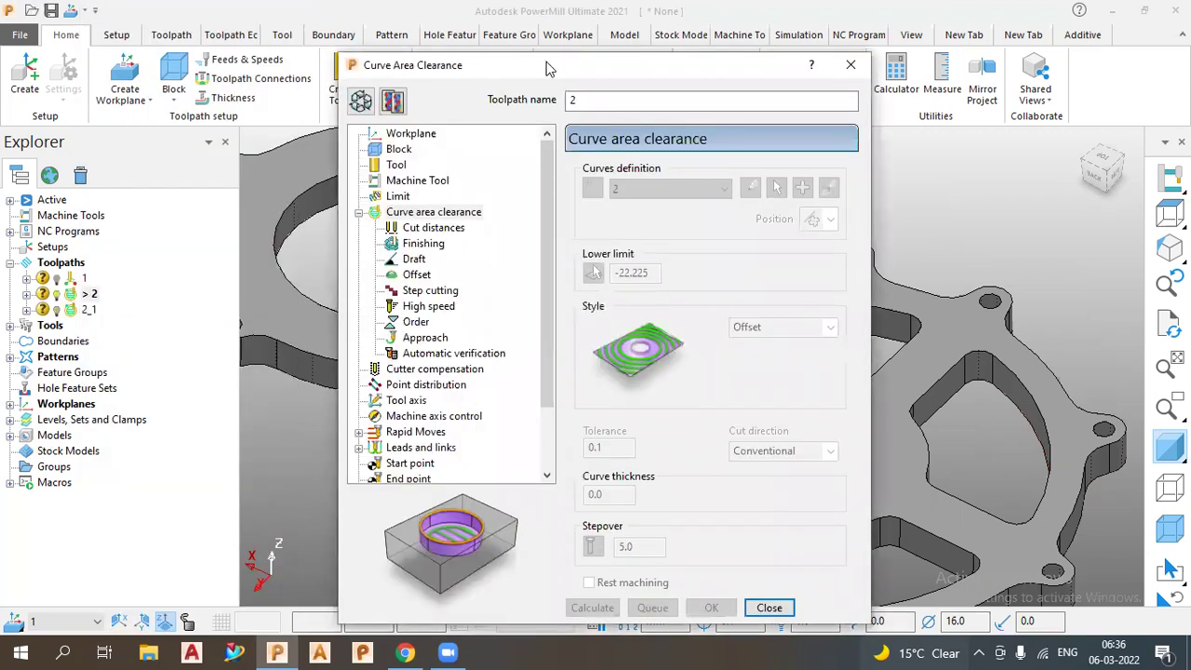
drag(549, 68, 344, 18)
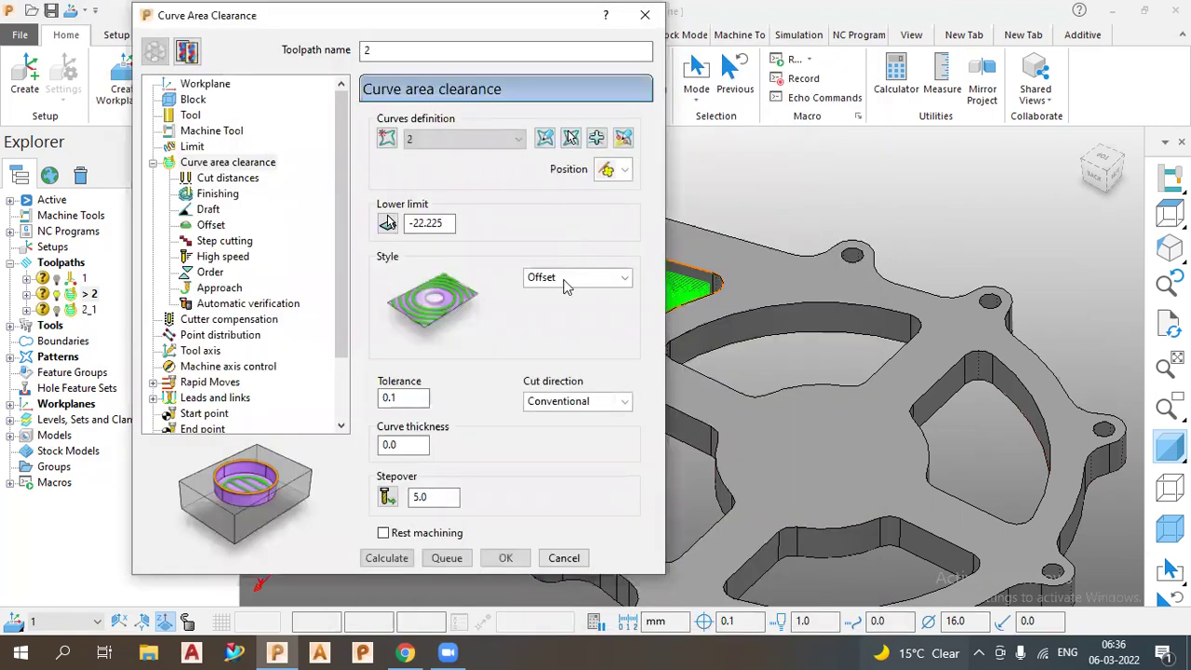
click(211, 226)
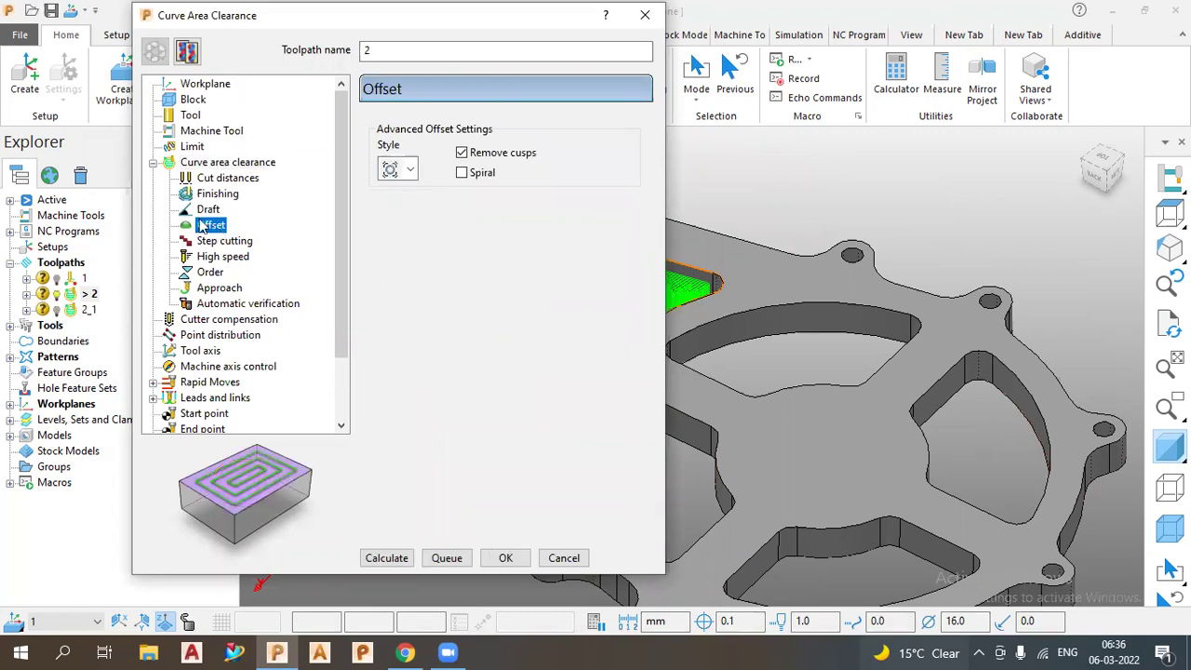